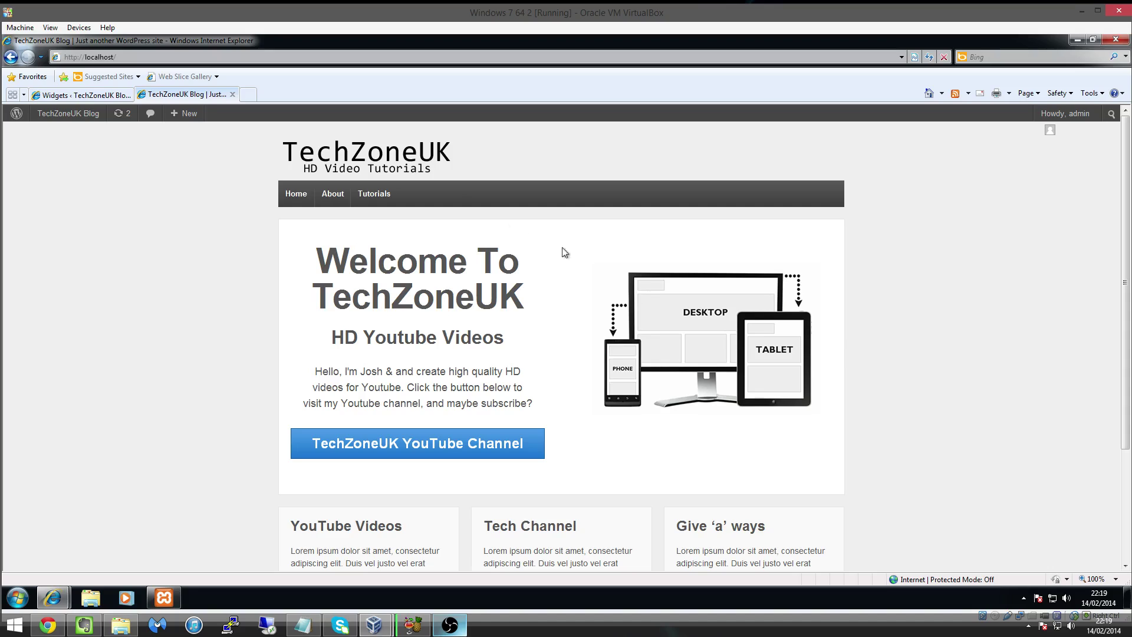
Step: Open the About page from the site menu and highlight page_id in its localhost/?page_id=2 address
{"action": "left_click", "coordinate": [334, 198]}
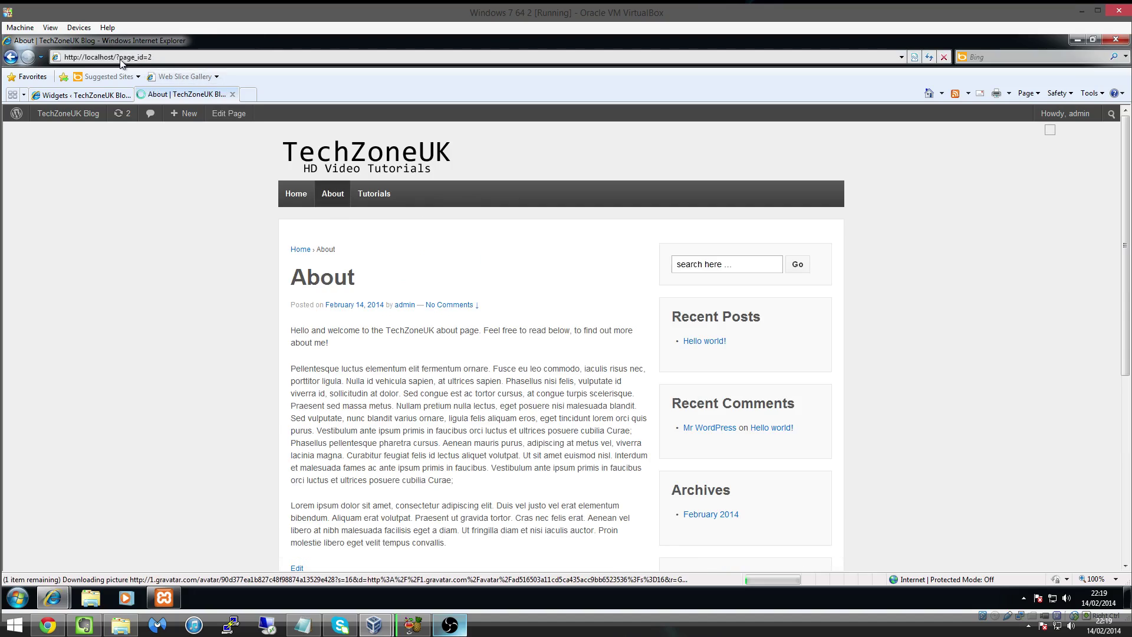
{"action": "left_click", "coordinate": [121, 57]}
{"action": "left_click", "coordinate": [121, 57]}
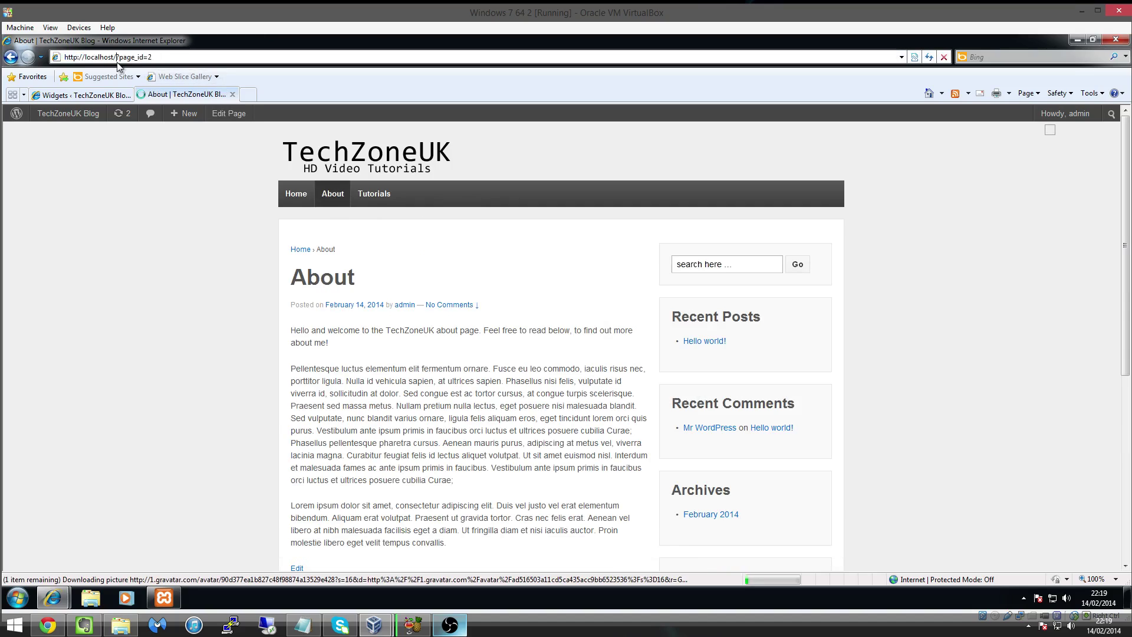
{"action": "left_click_drag", "start_coordinate": [119, 57], "coordinate": [143, 57]}
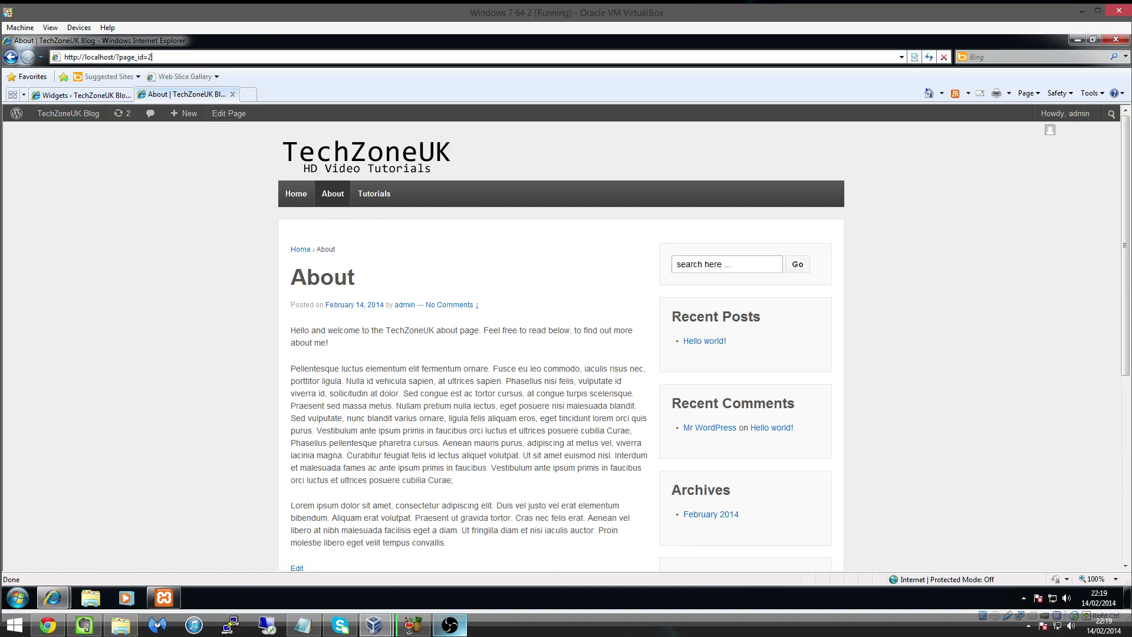
{"action": "left_click", "coordinate": [143, 144]}
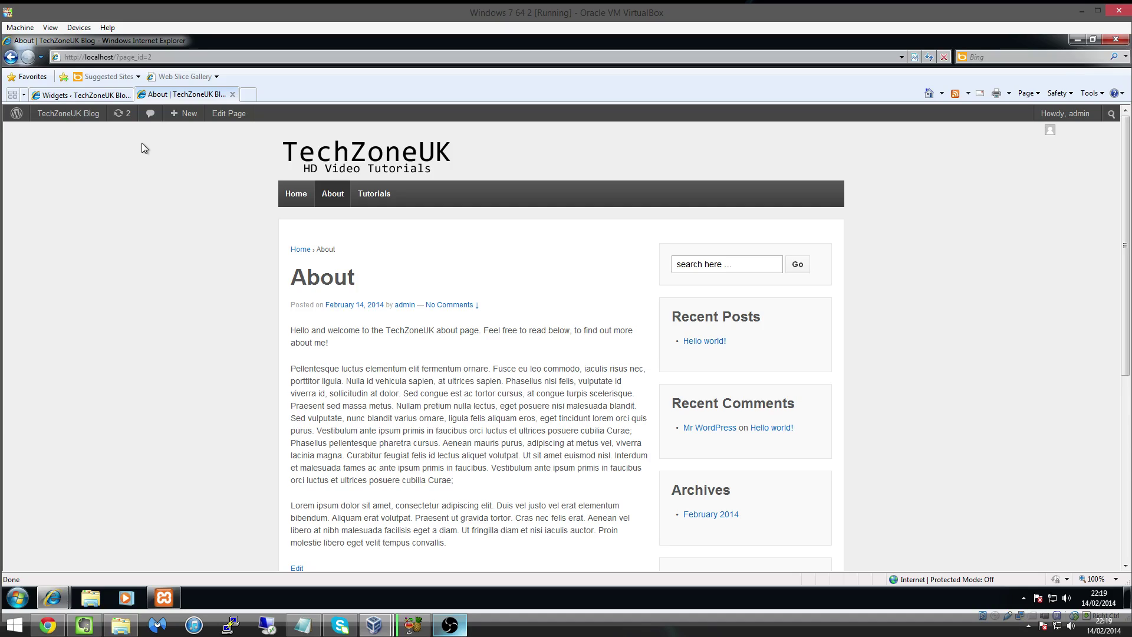
Step: On the Widgets page, collapse the Give 'a' ways text widget and scroll back to the top
{"action": "left_click", "coordinate": [98, 95]}
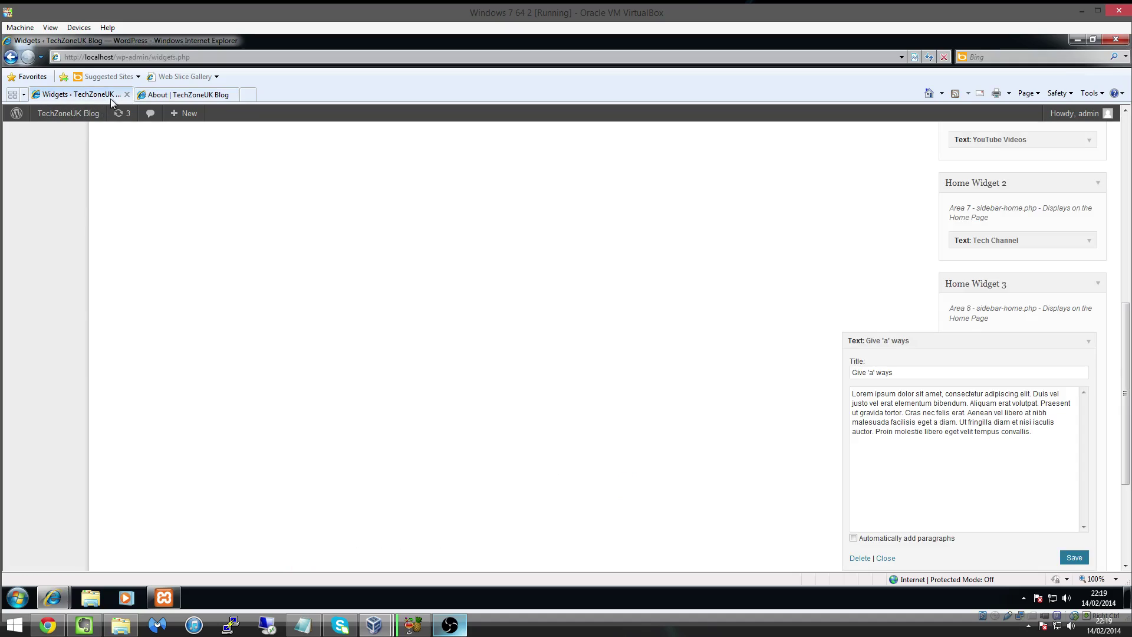
{"action": "left_click", "coordinate": [1103, 342]}
{"action": "scroll", "coordinate": [507, 295], "scroll_direction": "up", "scroll_amount": 15}
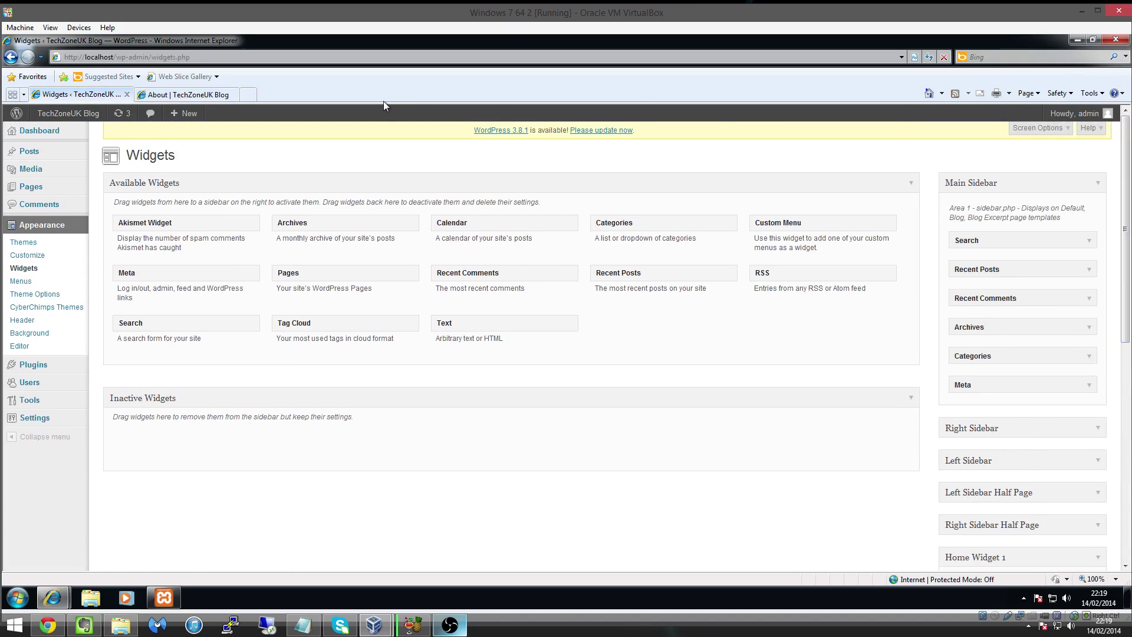
Step: Enter the address localhost/wp-admin in a new browser tab
{"action": "left_click", "coordinate": [252, 93]}
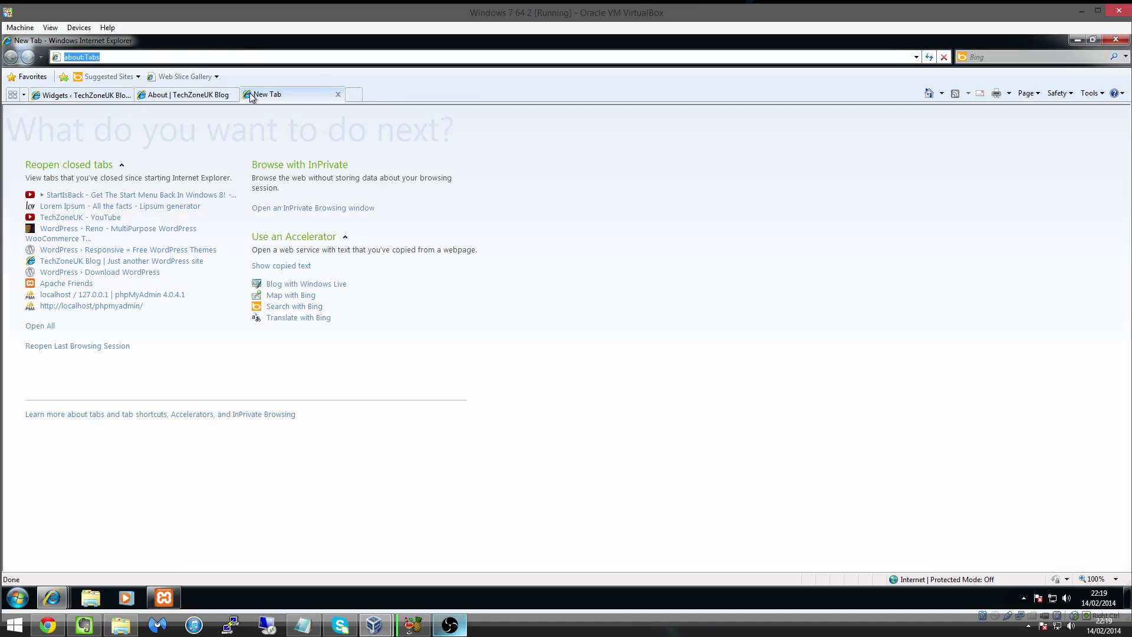
{"action": "type", "text": "loX"}
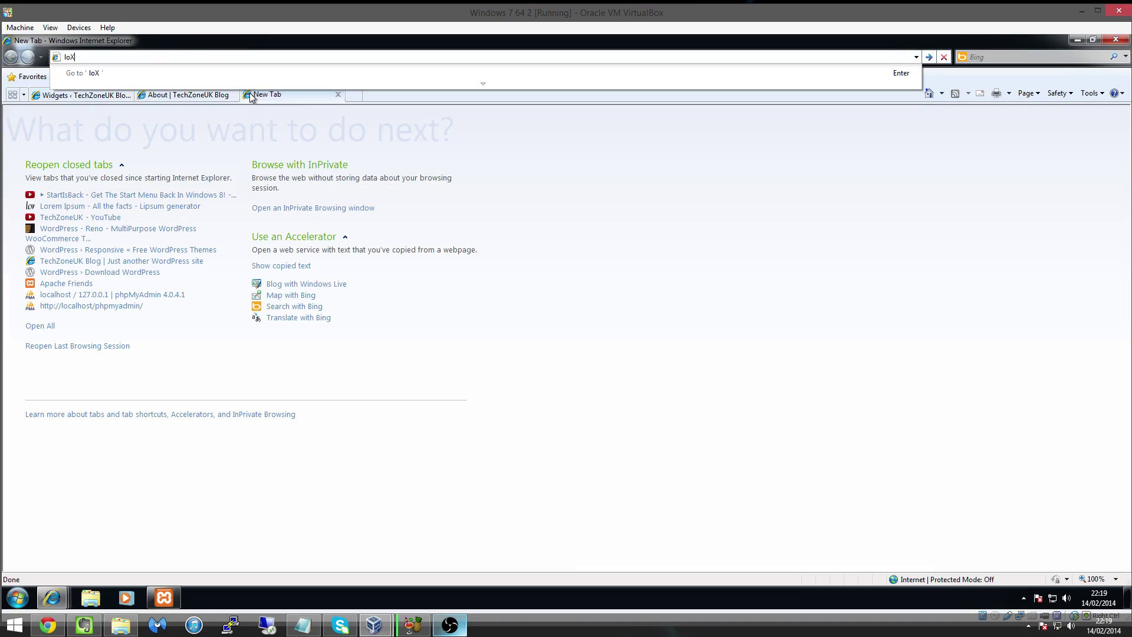
{"action": "key", "text": "BackSpace"}
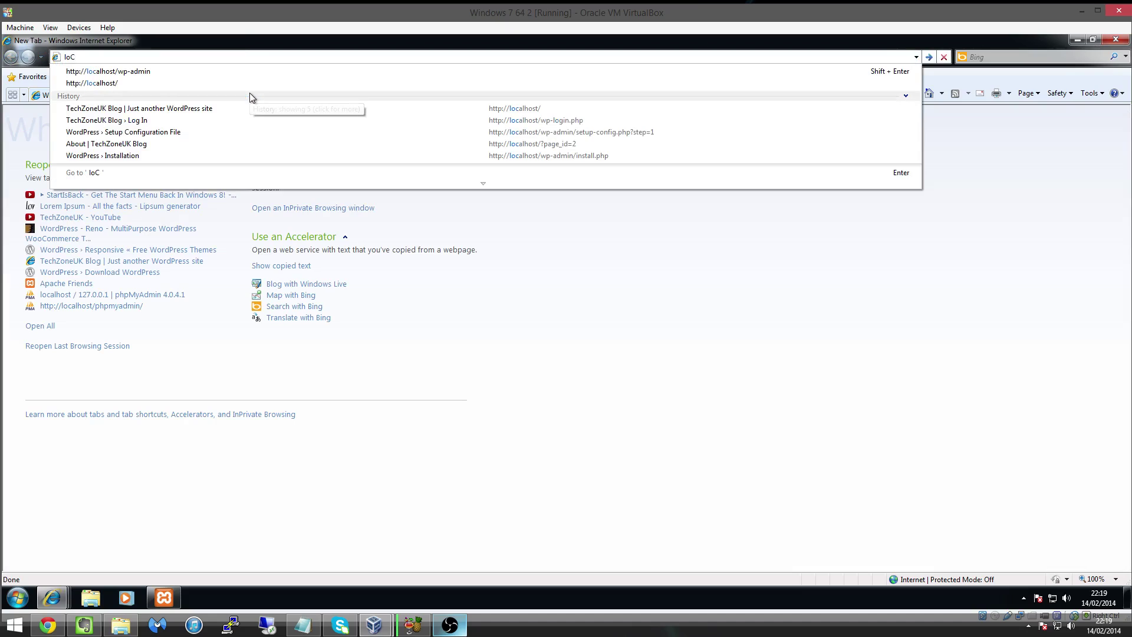
{"action": "type", "text": "cal"}
{"action": "key", "text": "Down"}
{"action": "key", "text": "Down"}
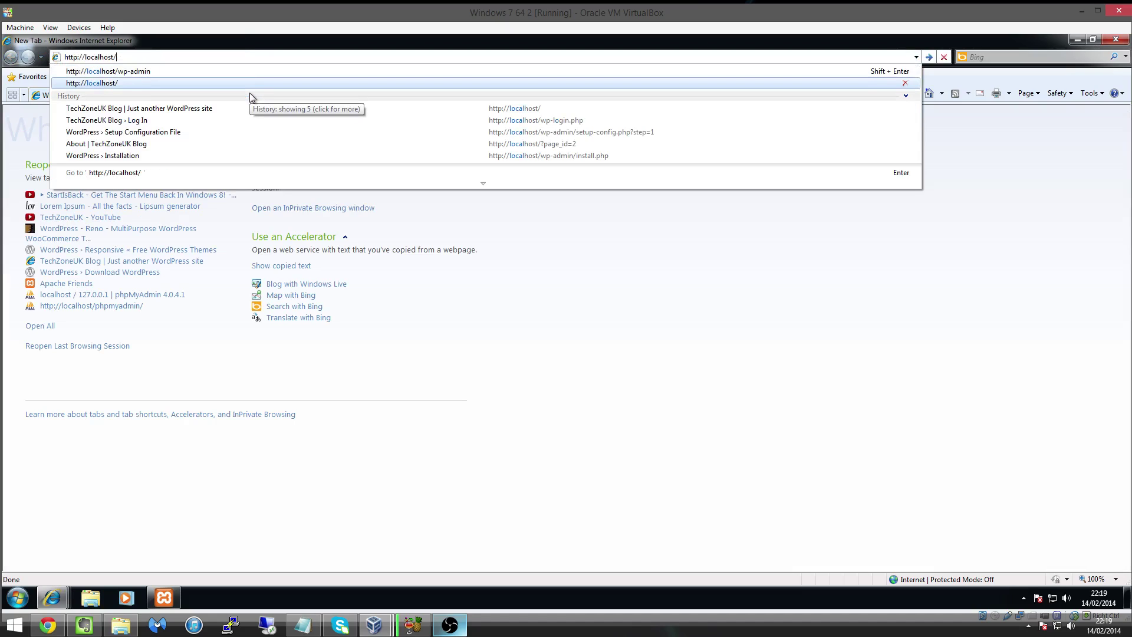
{"action": "type", "text": "wp-admin"}
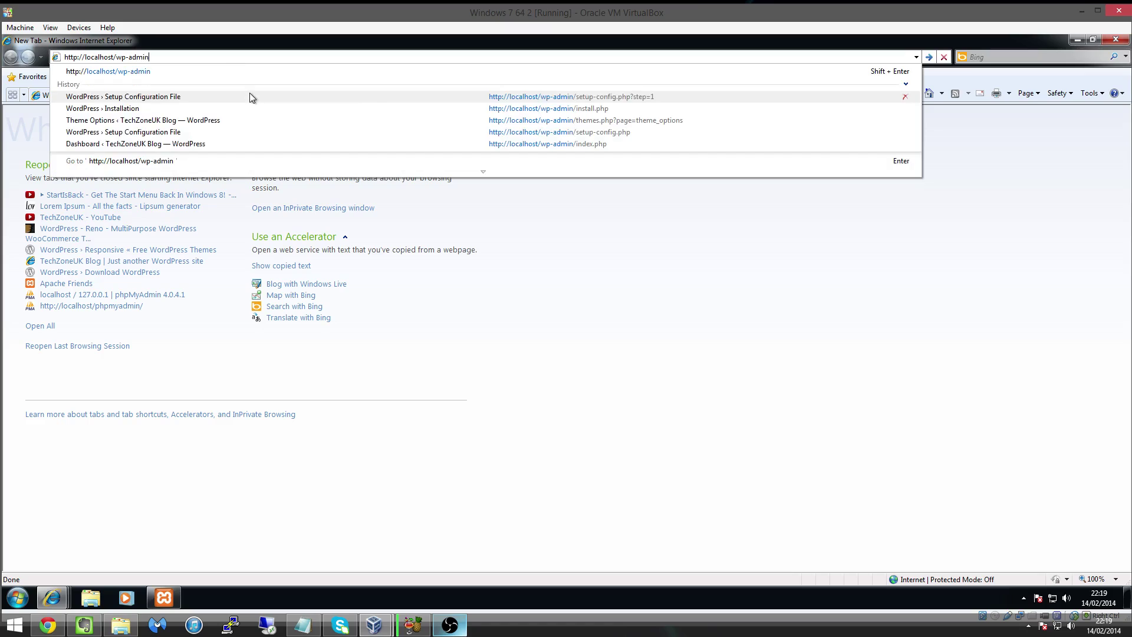
{"action": "left_click", "coordinate": [430, 361]}
Step: Close the new tab without visiting the address and return to the Widgets admin page
{"action": "left_click", "coordinate": [147, 55]}
{"action": "mouse_move", "coordinate": [150, 56]}
{"action": "left_mouse_down"}
{"action": "mouse_move", "coordinate": [121, 56]}
{"action": "mouse_move", "coordinate": [150, 57]}
{"action": "left_mouse_up"}
{"action": "left_click", "coordinate": [115, 57]}
{"action": "left_click", "coordinate": [150, 57]}
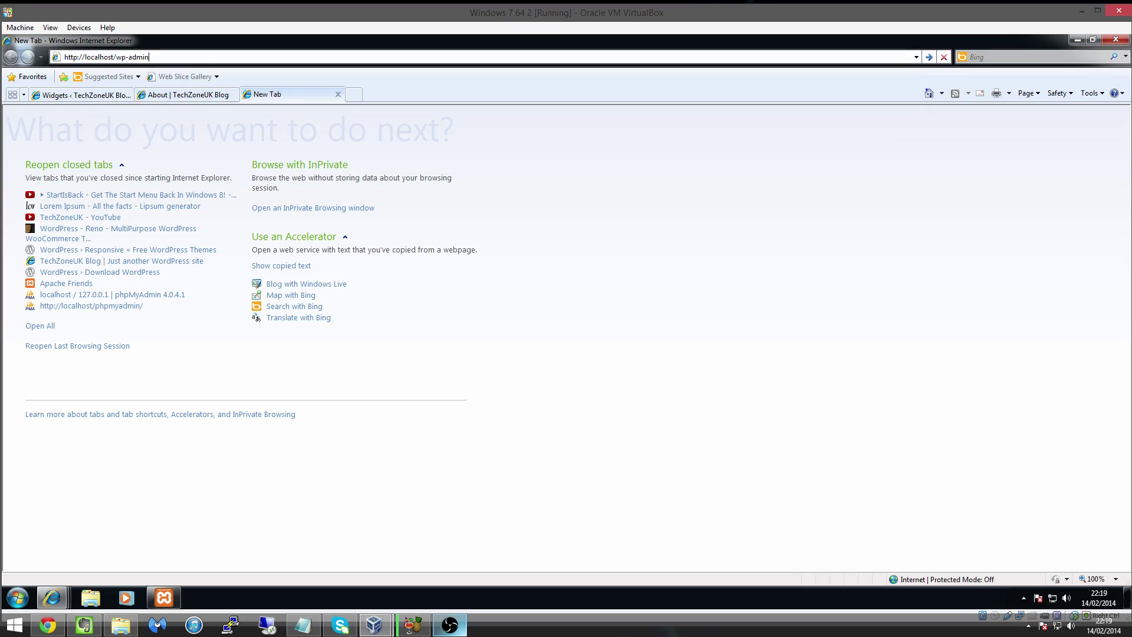
{"action": "left_click", "coordinate": [340, 95]}
{"action": "left_click", "coordinate": [83, 94]}
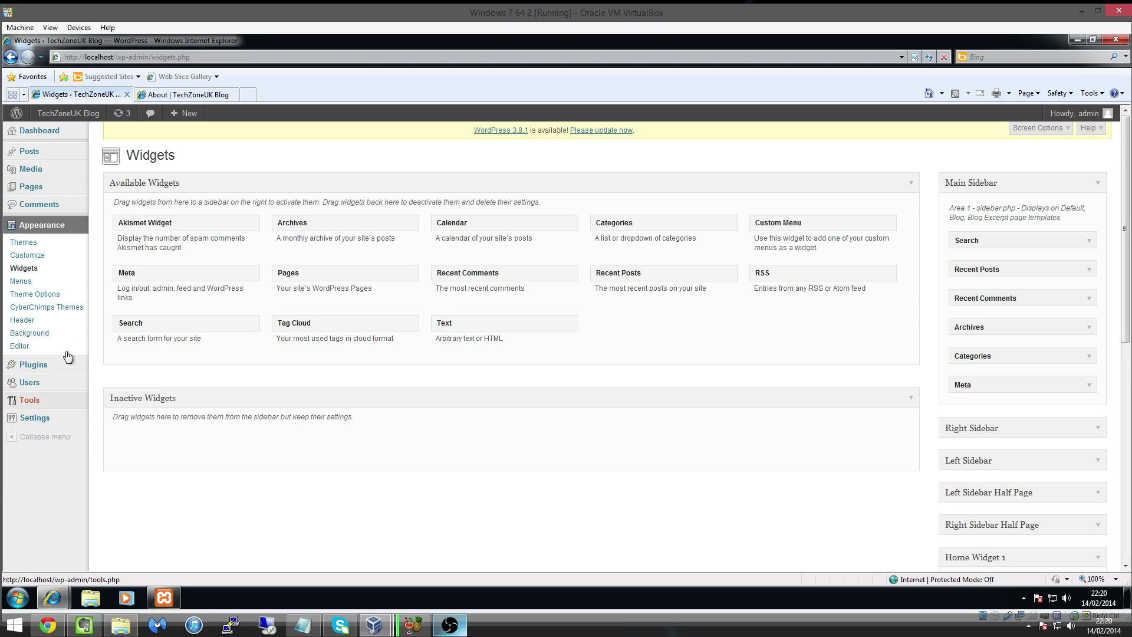
Step: Go to the admin Dashboard and bring up the Settings flyout submenu
{"action": "left_click", "coordinate": [54, 135]}
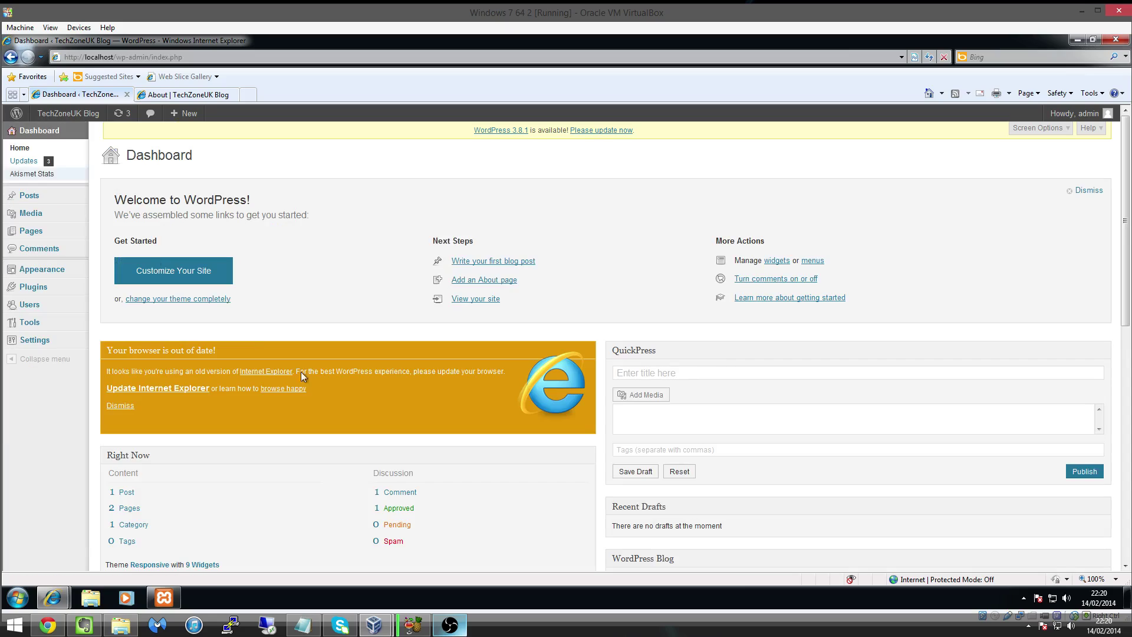
{"action": "mouse_move", "coordinate": [38, 344]}
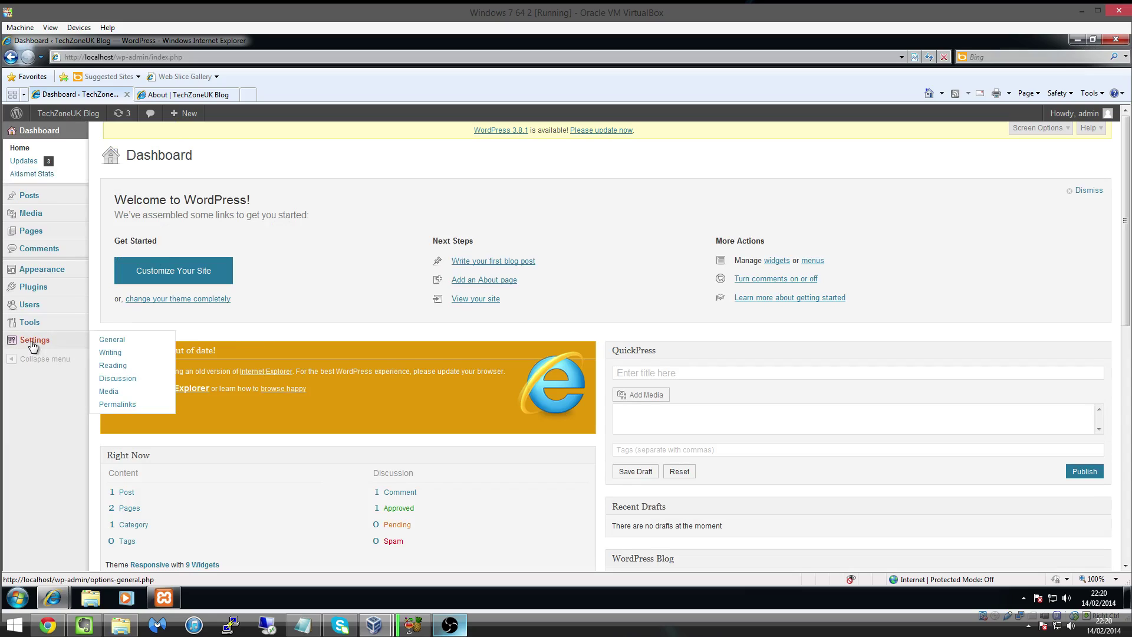
Step: Open Settings > Permalinks, where Default (localhost/?p=123) is the current structure
{"action": "left_click", "coordinate": [117, 405]}
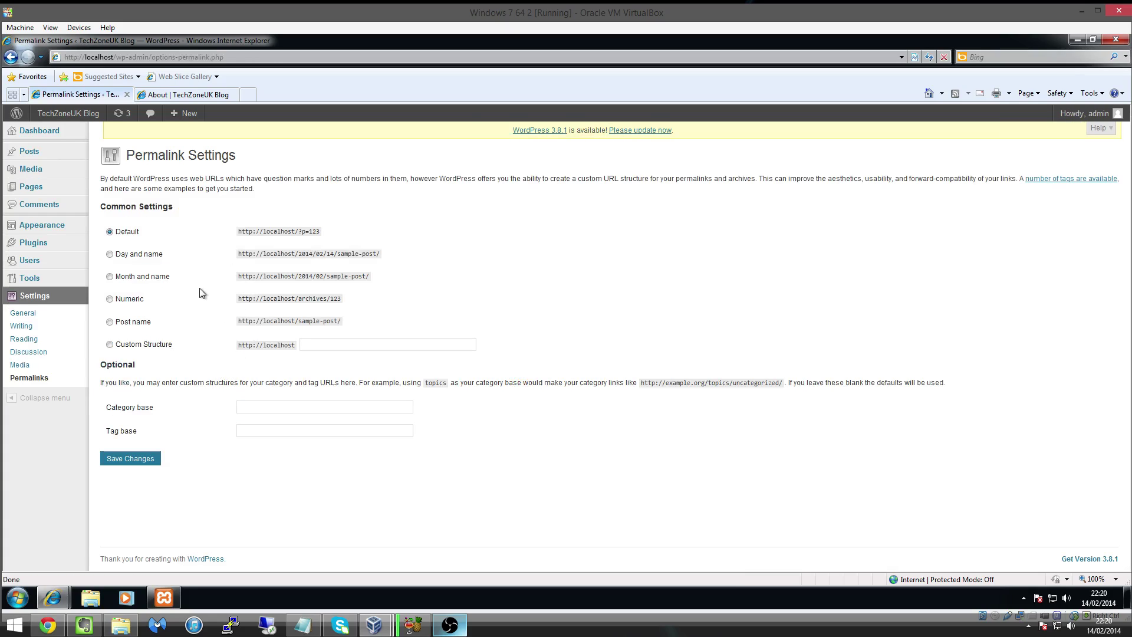
{"action": "left_click_drag", "start_coordinate": [100, 178], "coordinate": [1000, 180]}
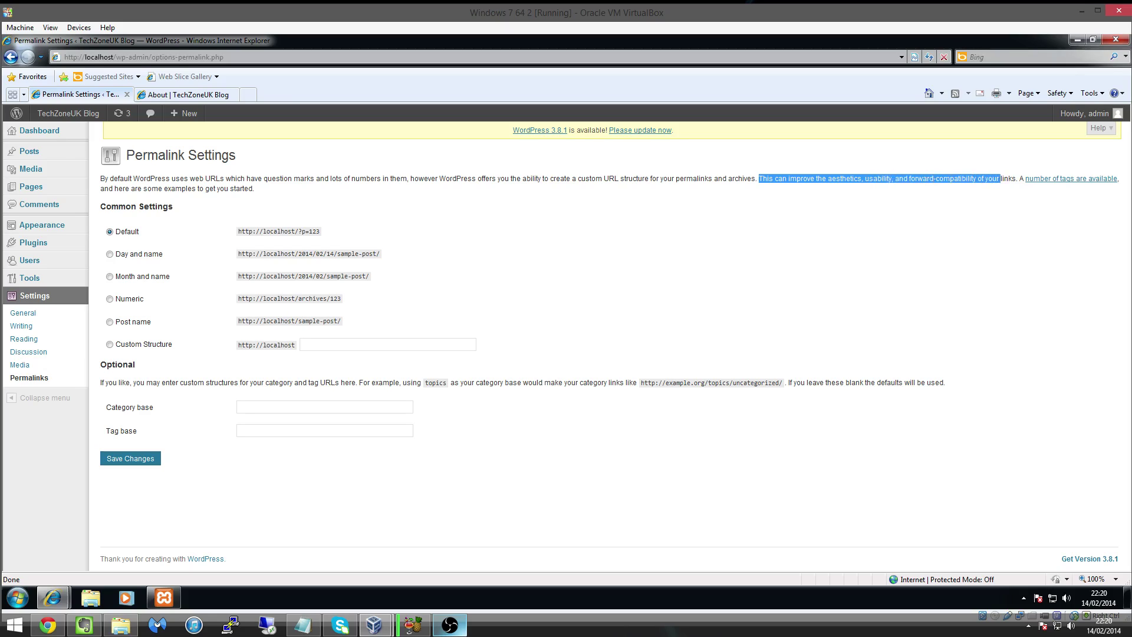
{"action": "left_click", "coordinate": [1002, 194]}
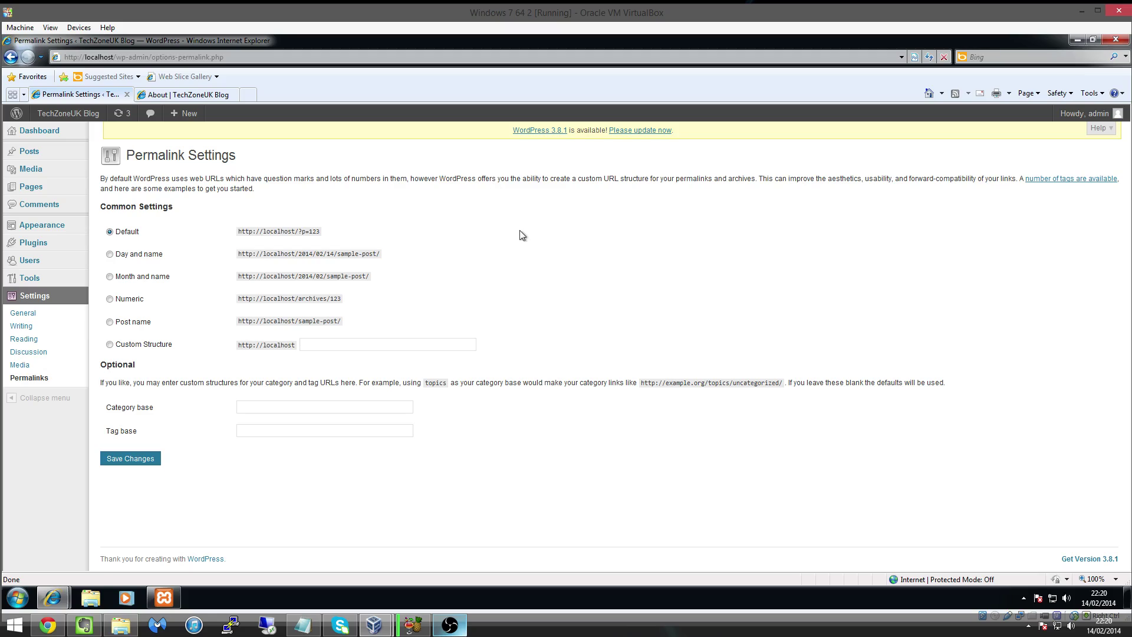
Step: Pick Post name (/%postname%/), then try Month and name, inspecting its example address
{"action": "left_click", "coordinate": [112, 322]}
{"action": "double_click", "coordinate": [337, 345]}
{"action": "key", "text": "End"}
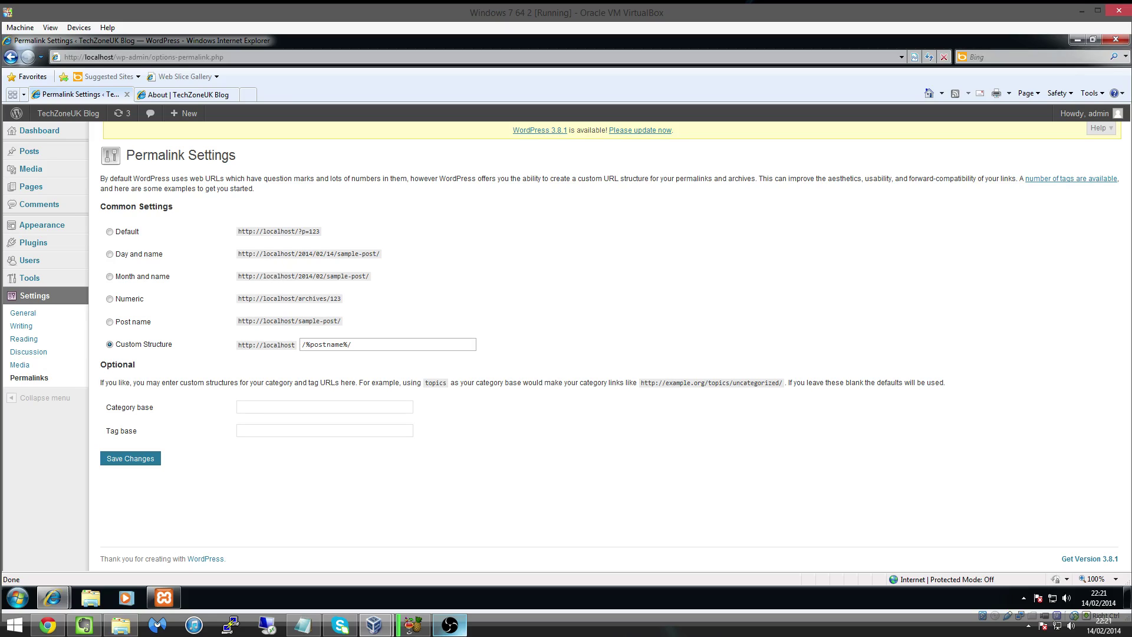
{"action": "left_click", "coordinate": [130, 279]}
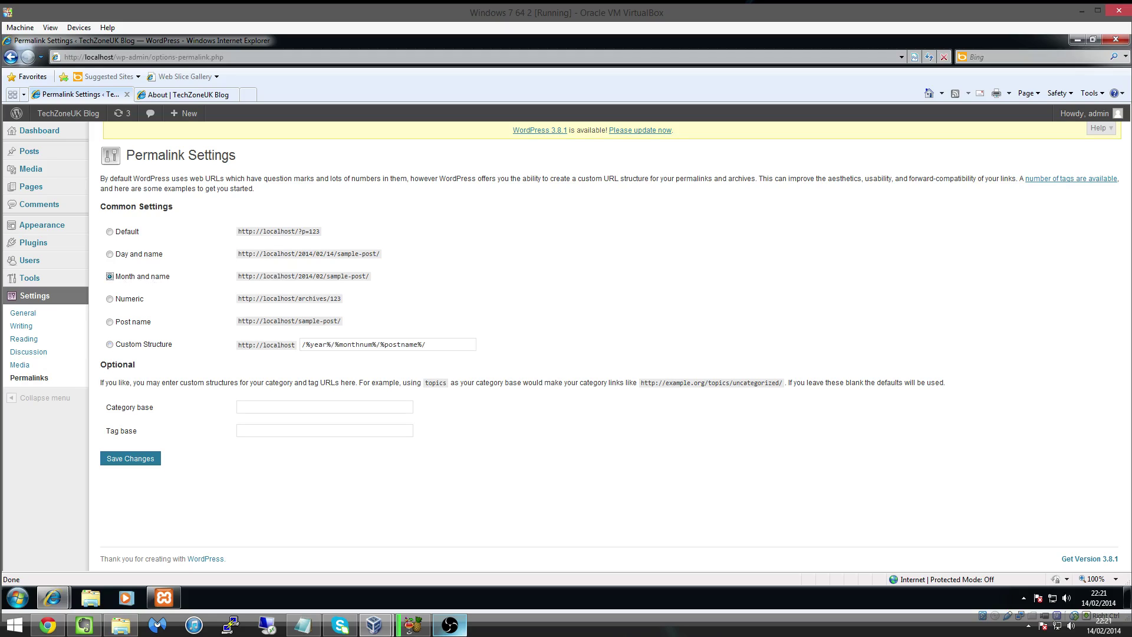
{"action": "mouse_move", "coordinate": [313, 278]}
{"action": "left_mouse_down"}
{"action": "mouse_move", "coordinate": [322, 291]}
{"action": "mouse_move", "coordinate": [319, 278]}
{"action": "left_mouse_up"}
{"action": "left_click_drag", "start_coordinate": [325, 289], "coordinate": [265, 278]}
{"action": "left_click", "coordinate": [363, 278]}
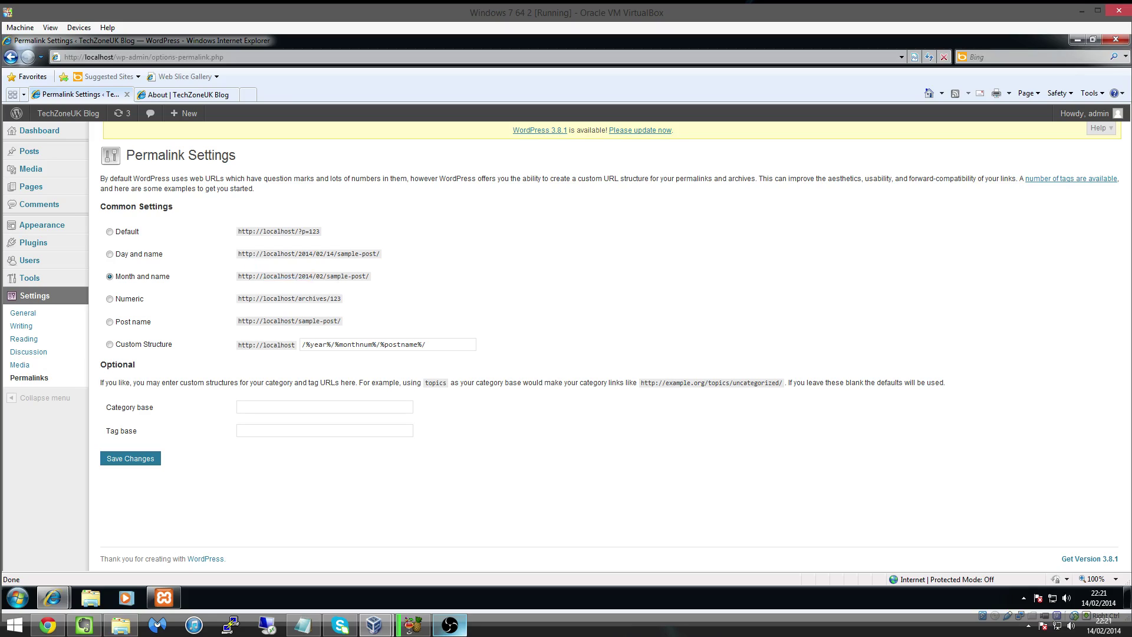
Step: Try Day and name, then settle back on the Post name structure
{"action": "left_click", "coordinate": [129, 253]}
{"action": "double_click", "coordinate": [319, 253]}
{"action": "mouse_move", "coordinate": [323, 254]}
{"action": "left_mouse_down"}
{"action": "mouse_move", "coordinate": [303, 234]}
{"action": "mouse_move", "coordinate": [336, 266]}
{"action": "mouse_move", "coordinate": [307, 238]}
{"action": "mouse_move", "coordinate": [376, 254]}
{"action": "mouse_move", "coordinate": [362, 284]}
{"action": "mouse_move", "coordinate": [371, 261]}
{"action": "mouse_move", "coordinate": [342, 253]}
{"action": "left_mouse_up"}
{"action": "left_click", "coordinate": [372, 261]}
{"action": "left_click", "coordinate": [341, 253]}
{"action": "left_click", "coordinate": [130, 323]}
{"action": "left_click", "coordinate": [363, 326]}
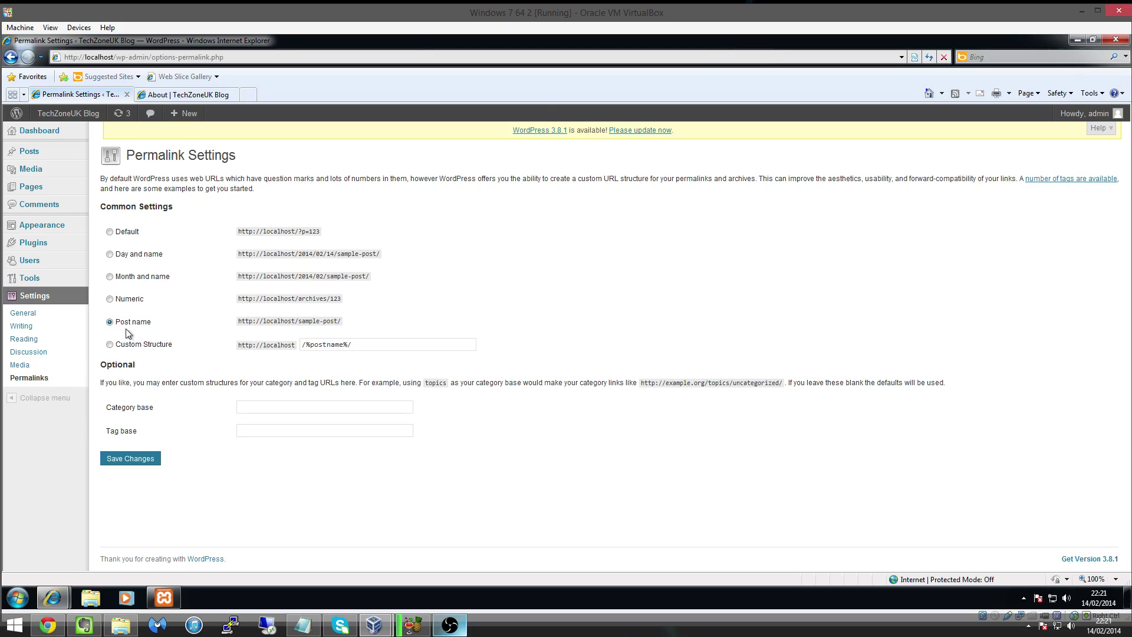
Step: Save the Post name permalinks and check the site's About (sample-page) and Tutorials addresses
{"action": "left_click", "coordinate": [142, 459]}
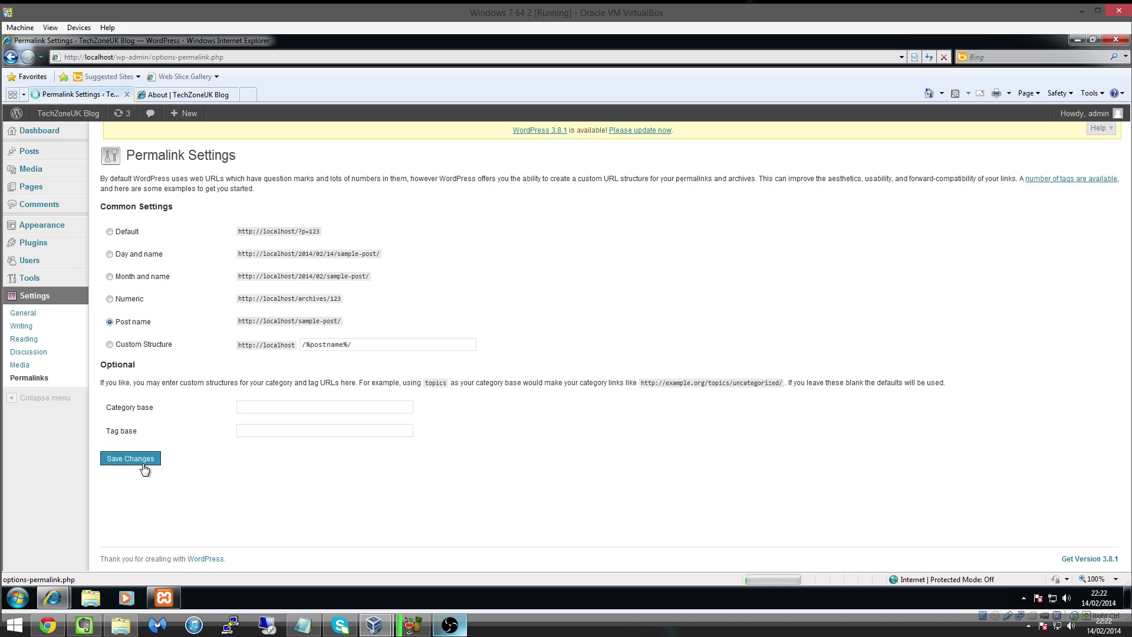
{"action": "left_click", "coordinate": [184, 94]}
{"action": "left_click", "coordinate": [288, 200]}
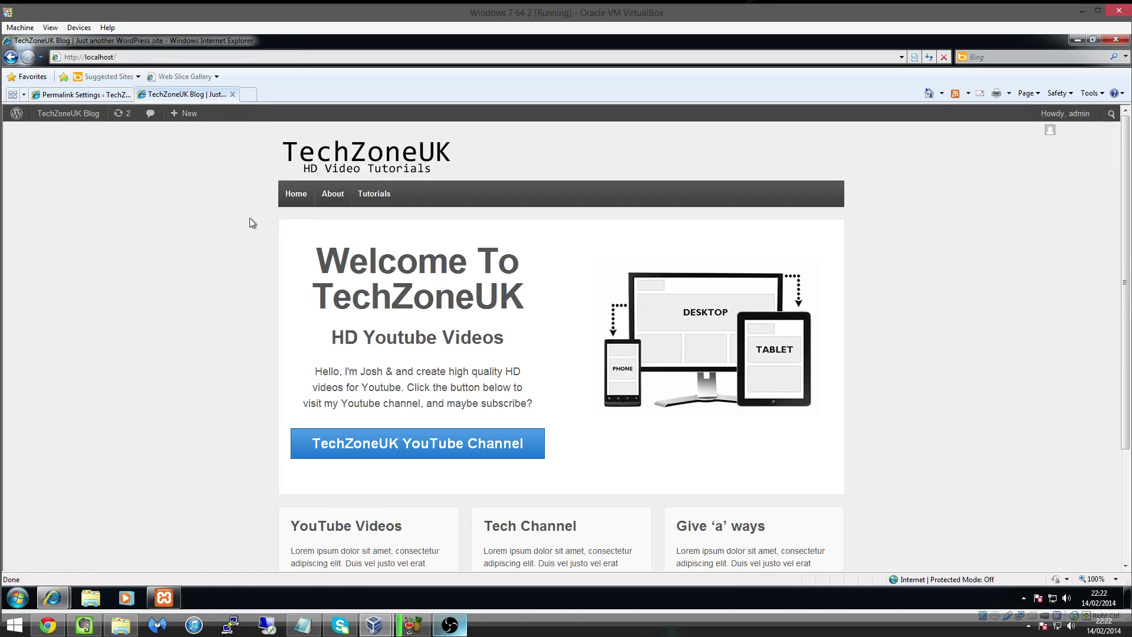
{"action": "left_click", "coordinate": [342, 200]}
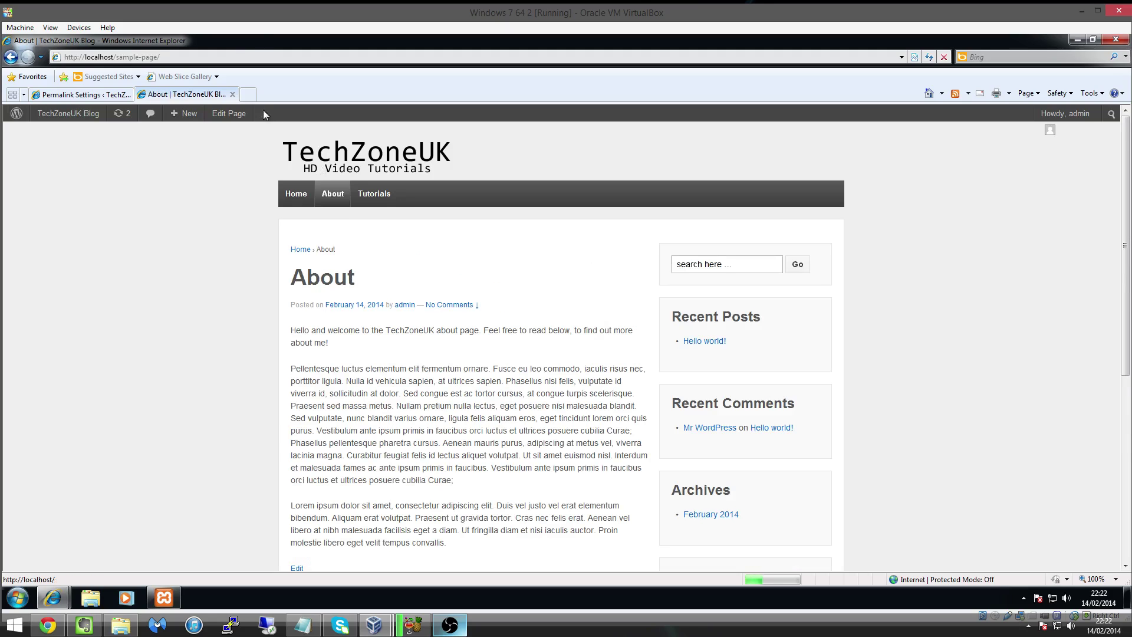
{"action": "left_click", "coordinate": [370, 199]}
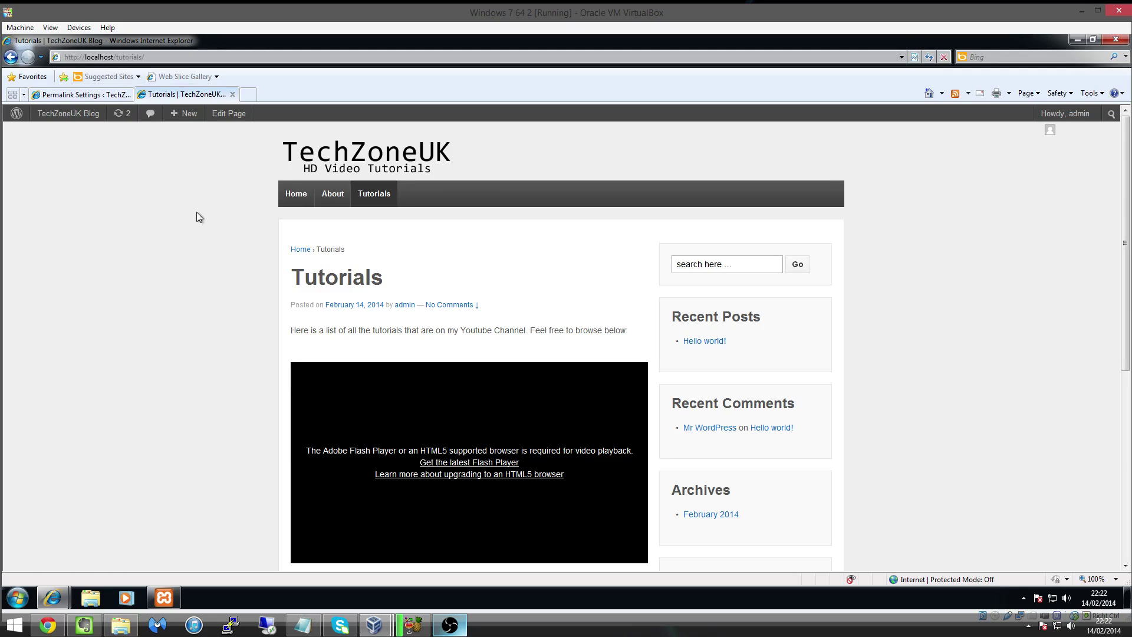
{"action": "left_click", "coordinate": [329, 198]}
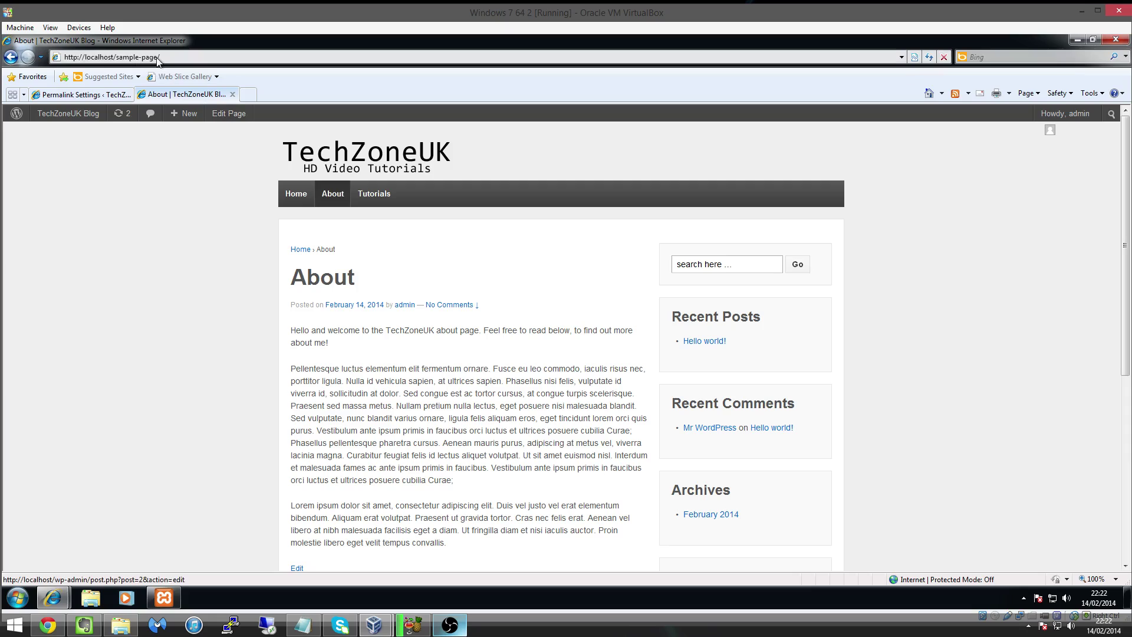
Step: Go to Pages > All Pages and open the About page for editing
{"action": "left_click", "coordinate": [98, 95]}
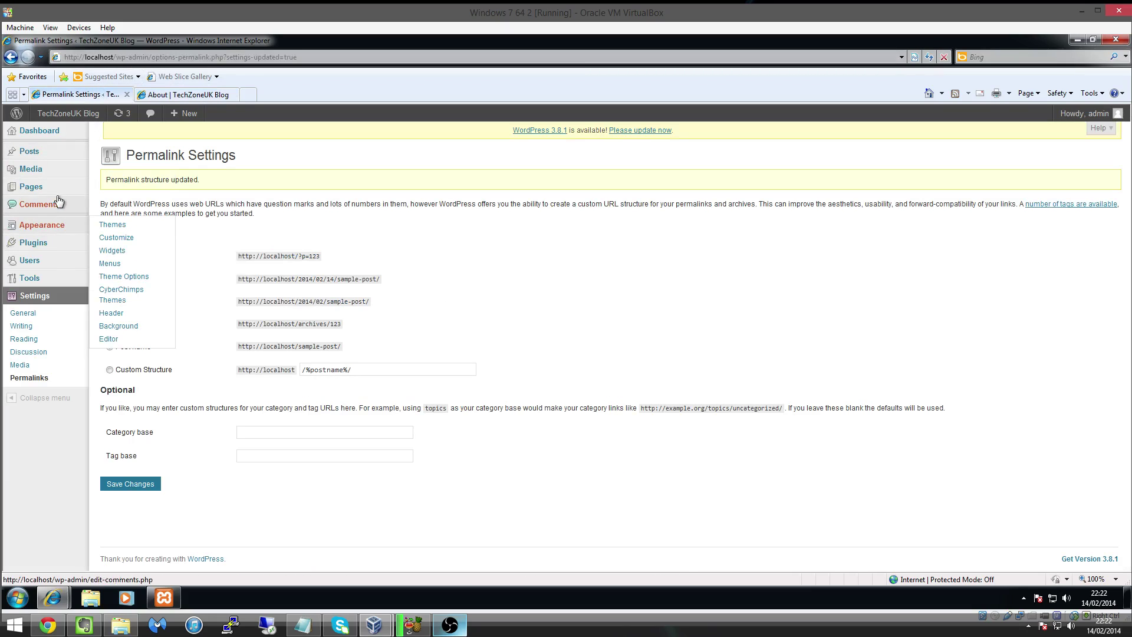
{"action": "mouse_move", "coordinate": [51, 186]}
{"action": "left_click", "coordinate": [109, 187]}
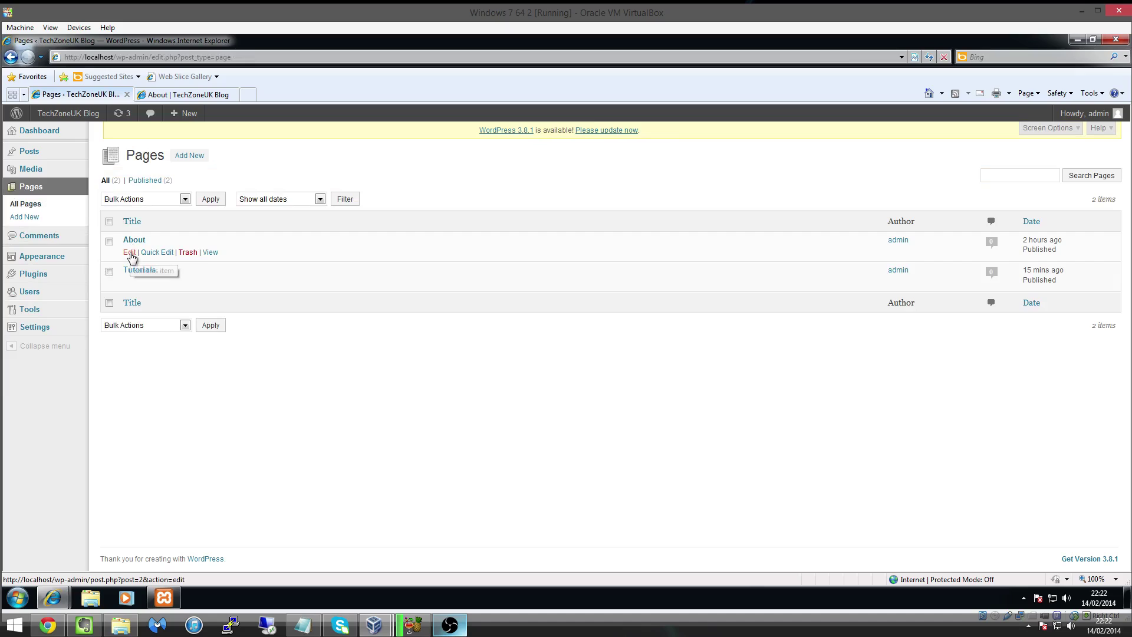
{"action": "left_click", "coordinate": [129, 253]}
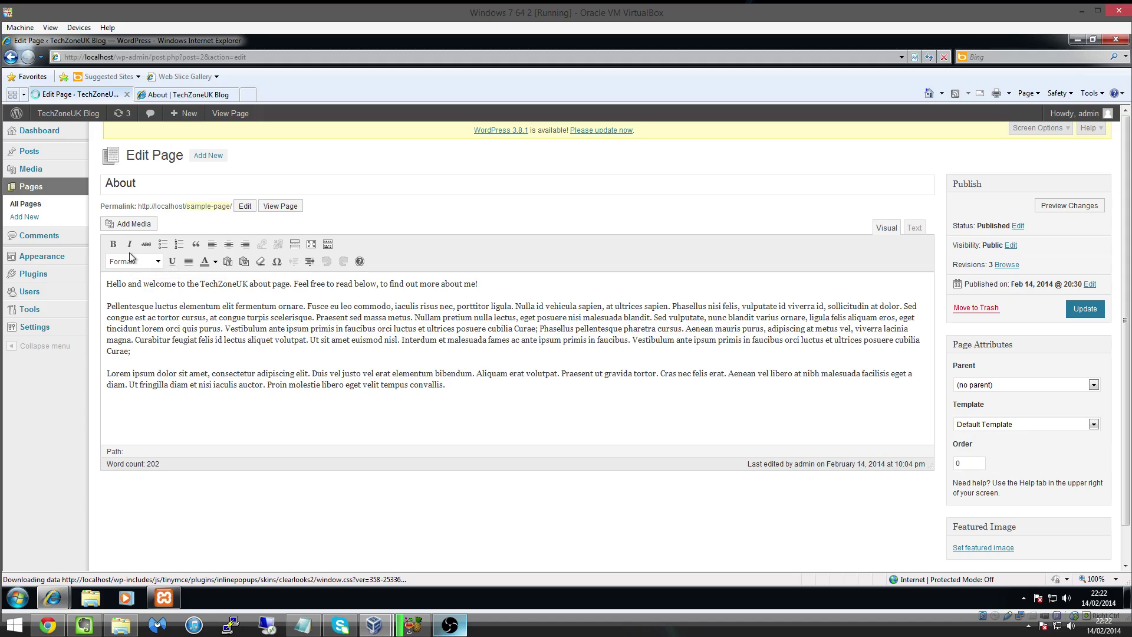
Step: Change the About page slug from sample-page to about and update the page
{"action": "left_click_drag", "start_coordinate": [137, 206], "coordinate": [212, 205]}
{"action": "left_click", "coordinate": [245, 205]}
{"action": "left_click", "coordinate": [313, 208]}
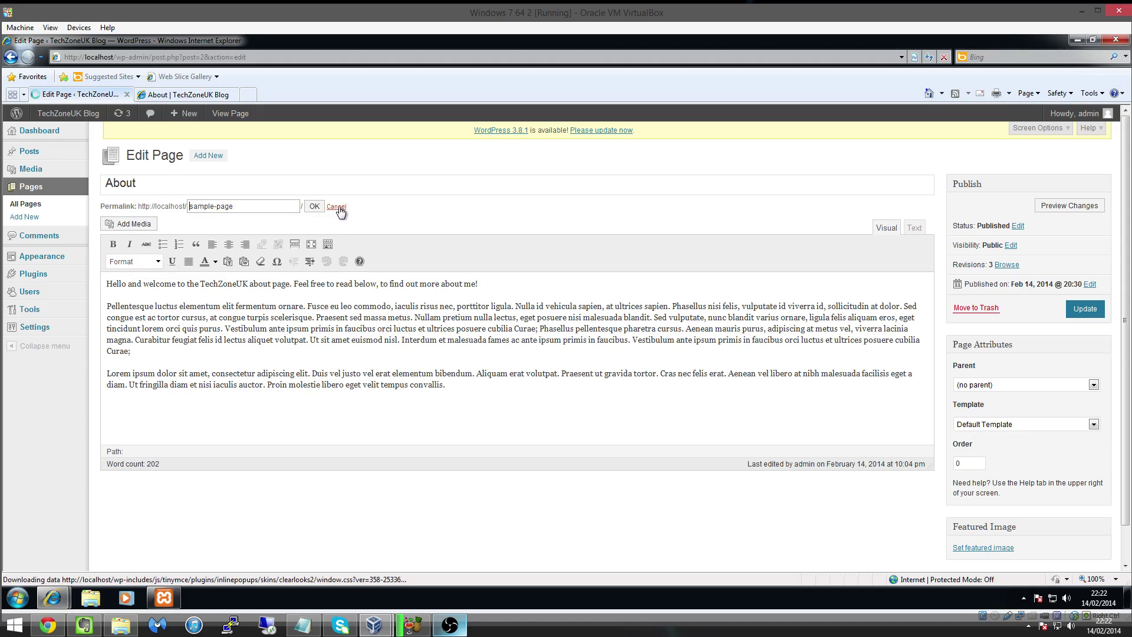
{"action": "left_click", "coordinate": [244, 207]}
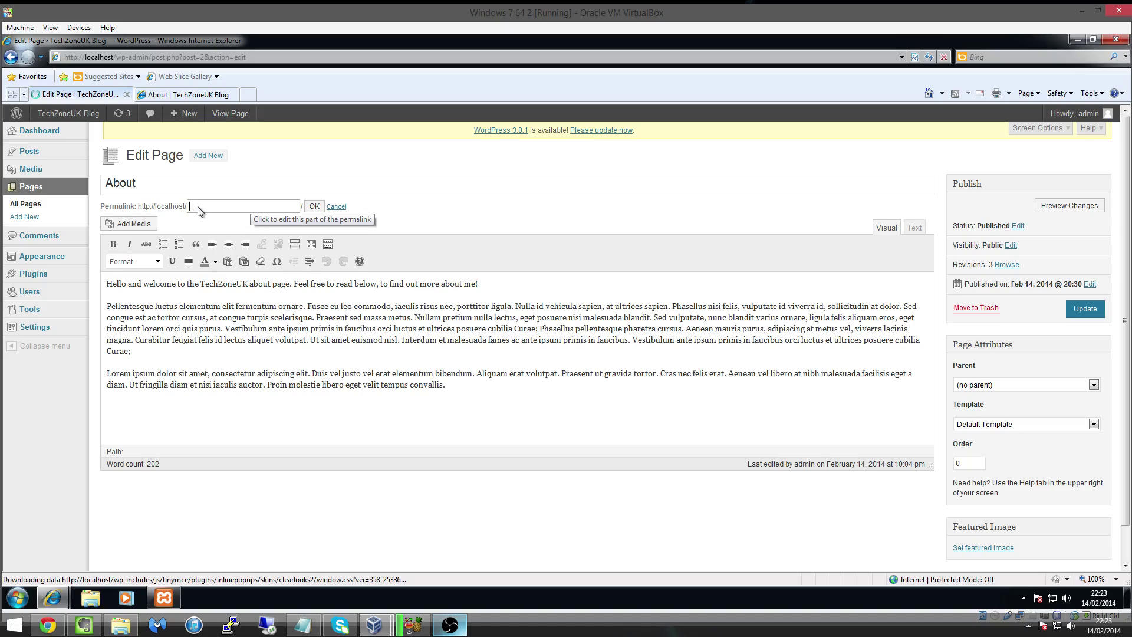
{"action": "type", "text": "about"}
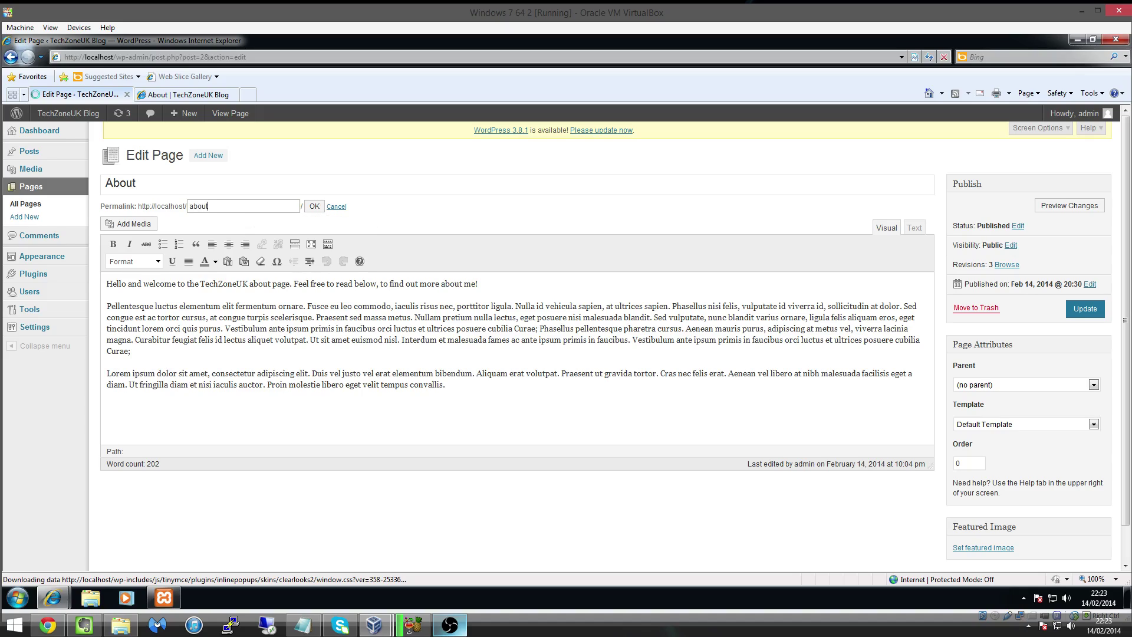
{"action": "left_click", "coordinate": [315, 208]}
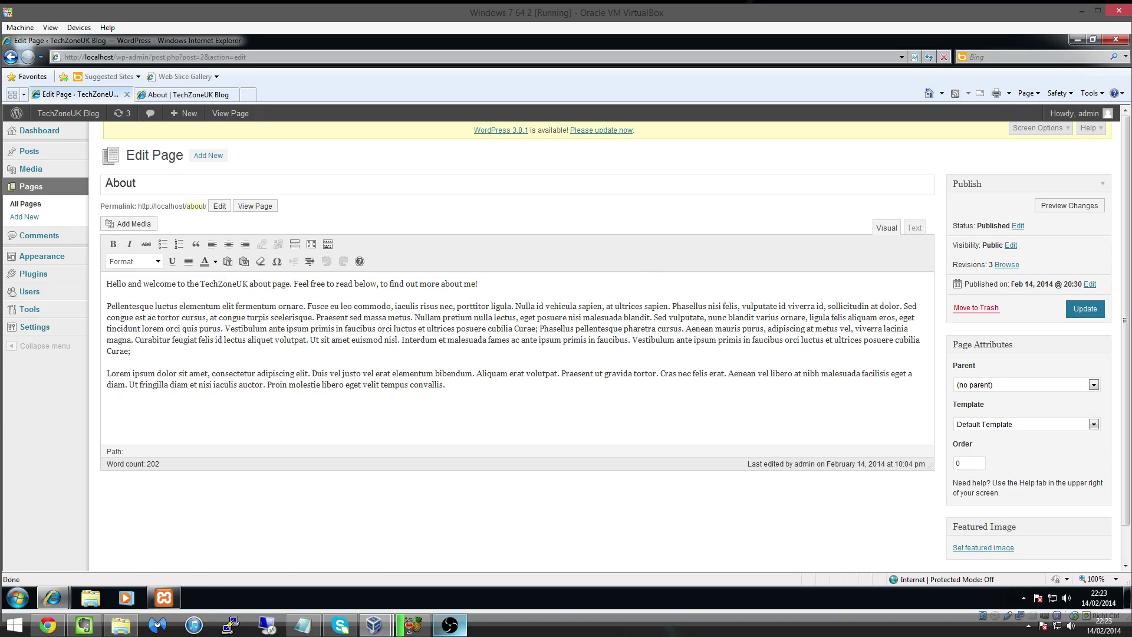
{"action": "left_click", "coordinate": [1074, 312]}
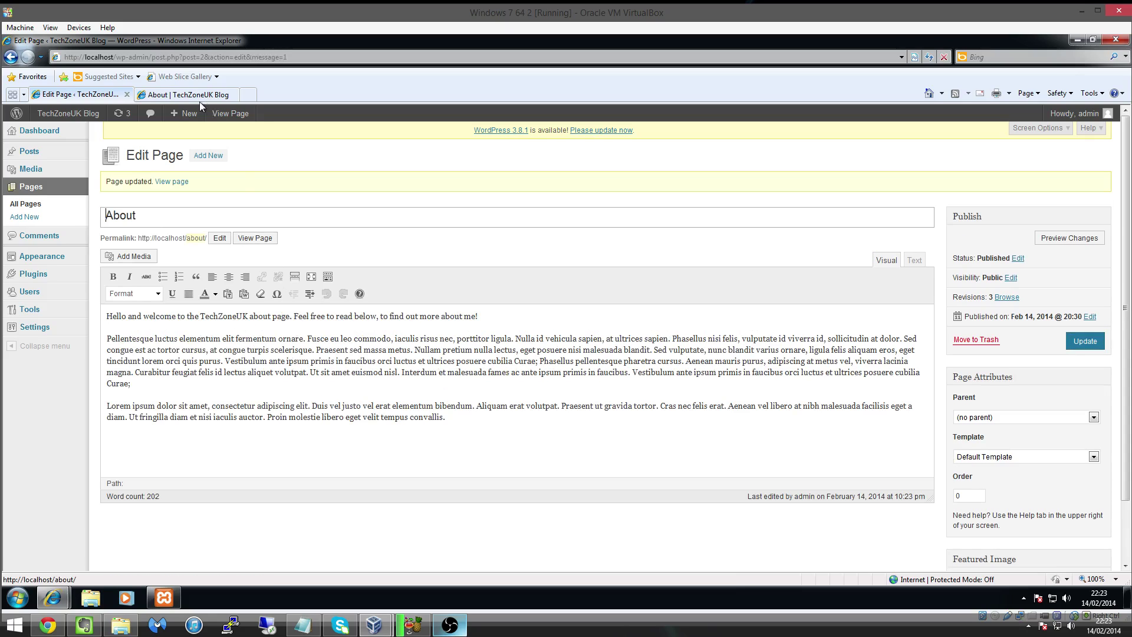
{"action": "left_click", "coordinate": [189, 96]}
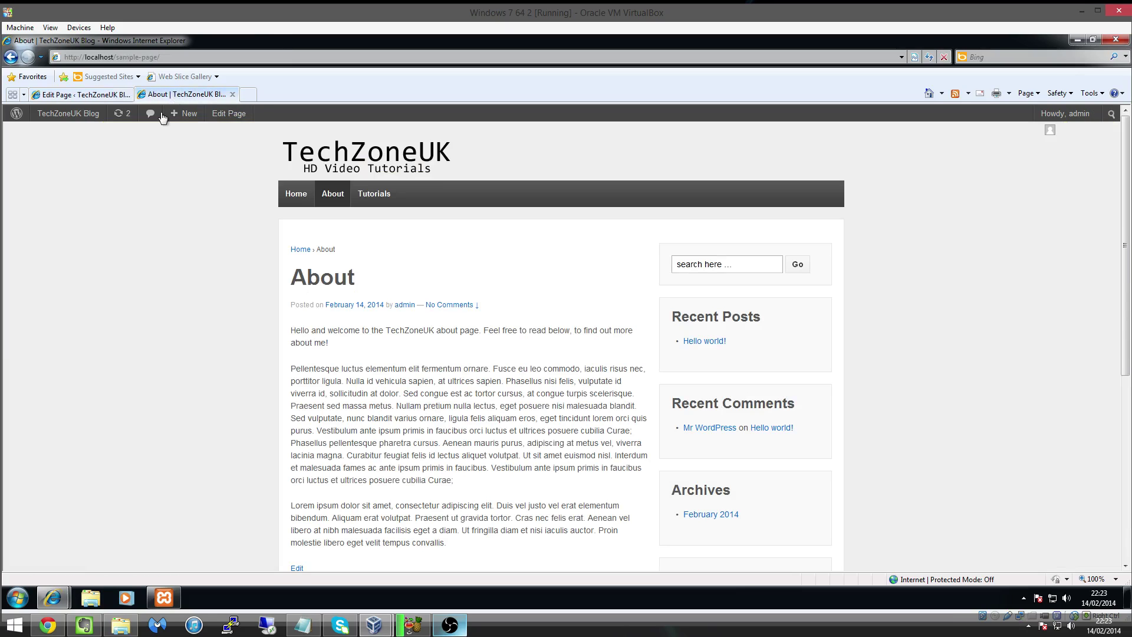
Step: Reload the old sample-page address to see the 404, then load localhost/about/ instead
{"action": "left_click", "coordinate": [929, 57]}
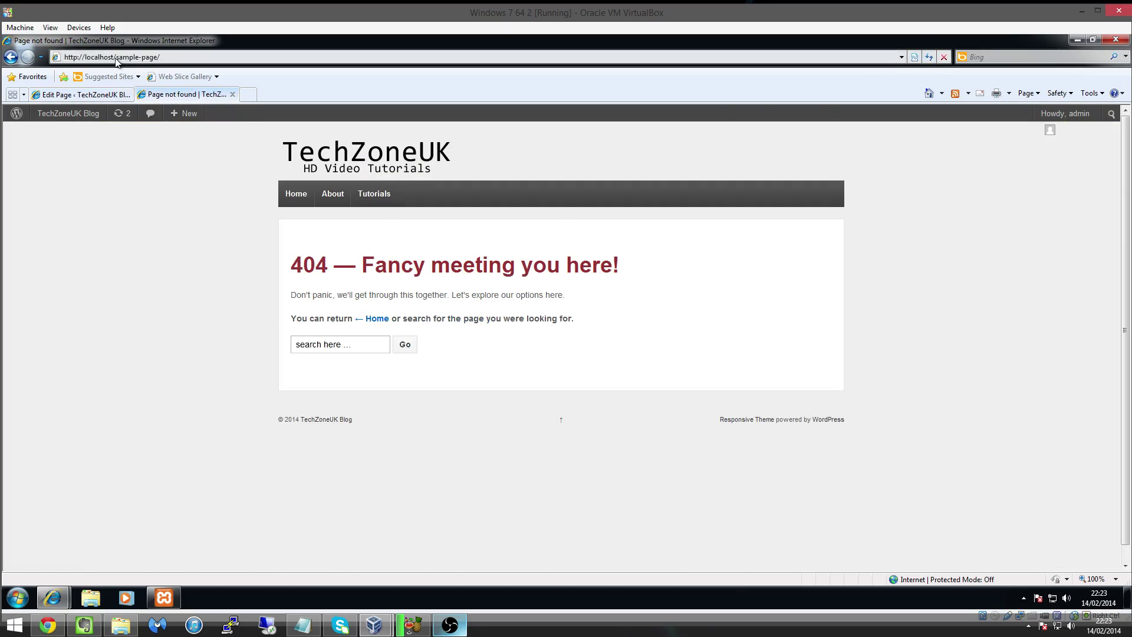
{"action": "left_click", "coordinate": [174, 57]}
{"action": "key", "text": "End"}
{"action": "key", "text": "ctrl+shift+Left"}
{"action": "key", "text": "ctrl+shift+Left"}
{"action": "key", "text": "ctrl+shift+Left"}
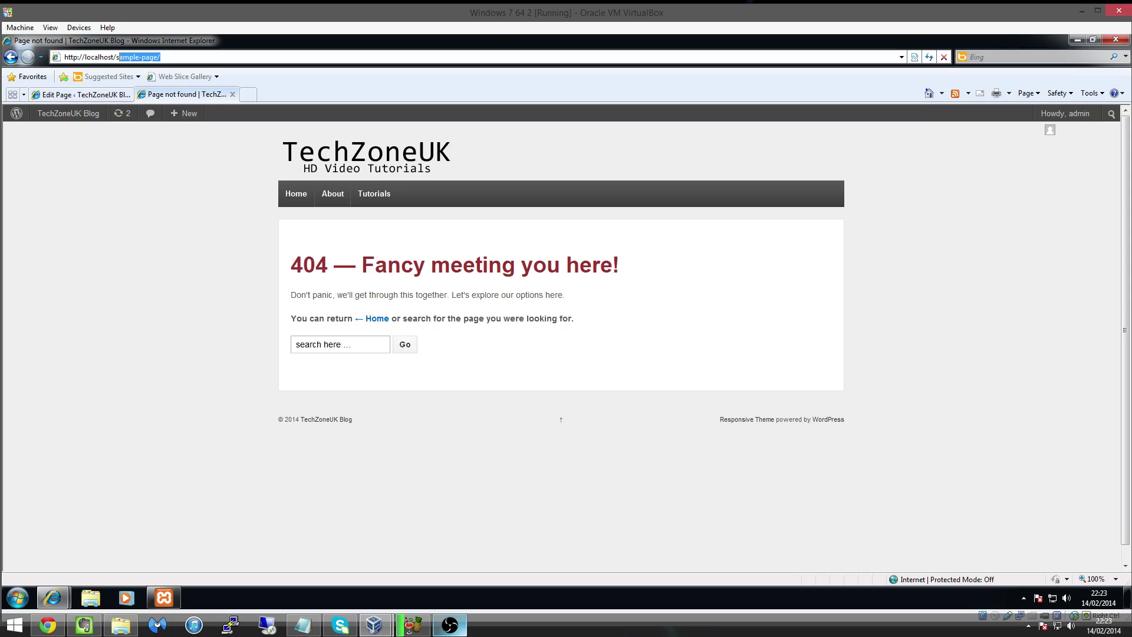
{"action": "type", "text": "about"}
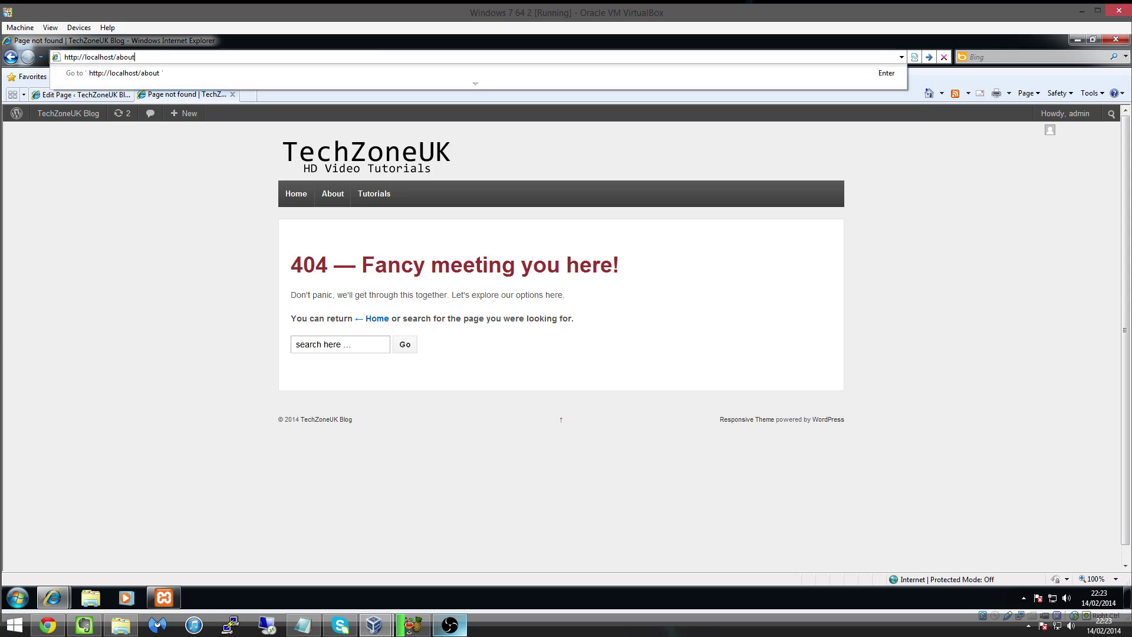
{"action": "key", "text": "Return"}
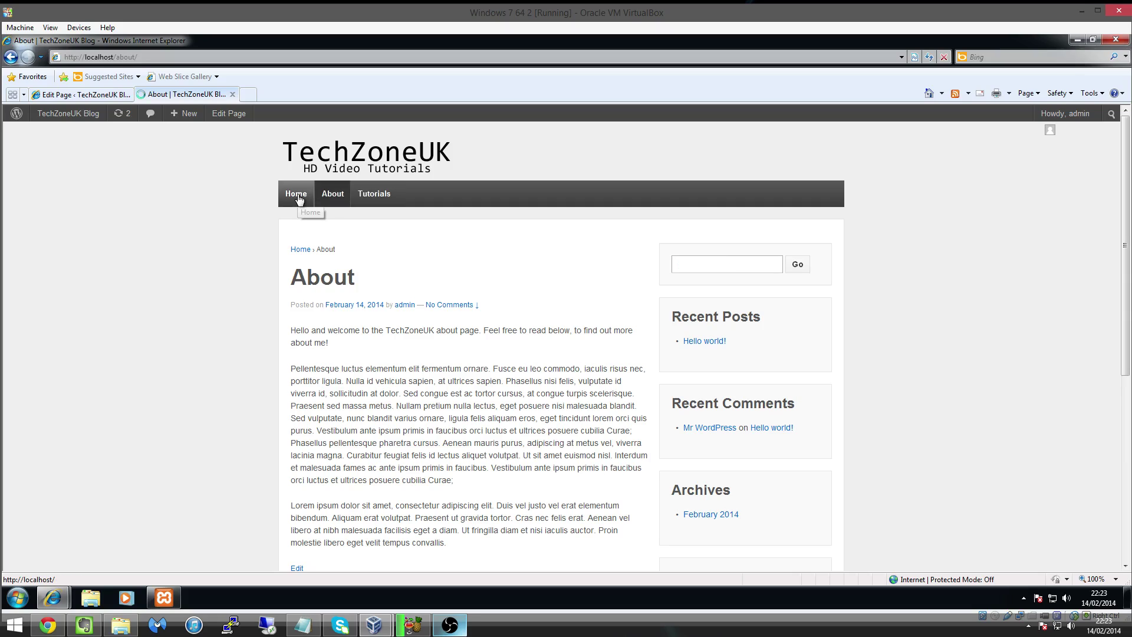
{"action": "left_click", "coordinate": [297, 198]}
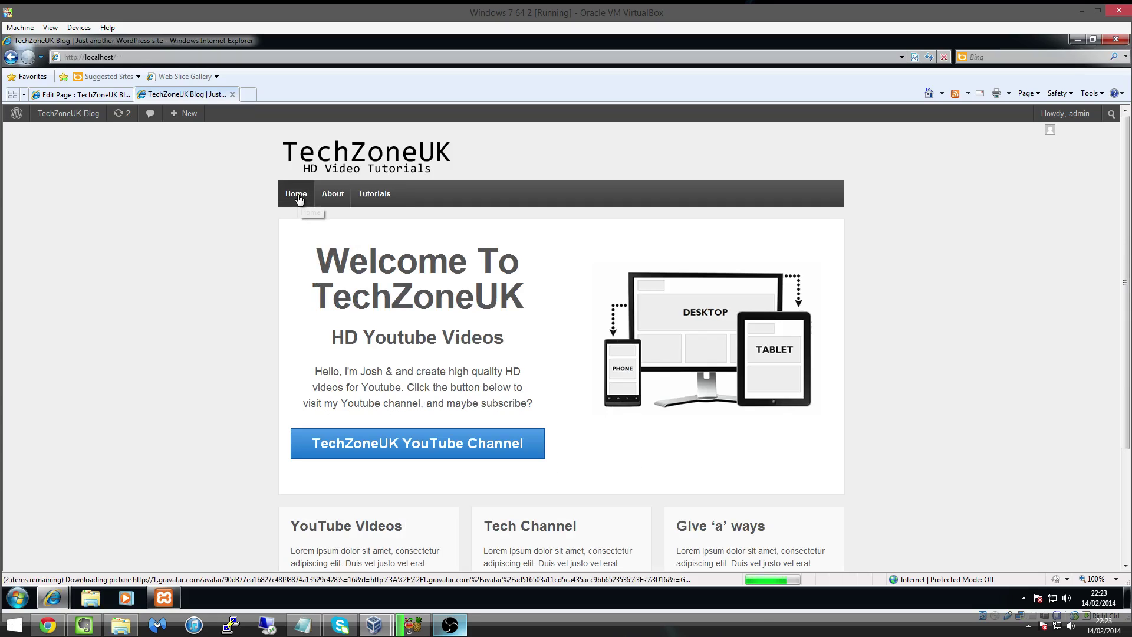
{"action": "left_click", "coordinate": [332, 198]}
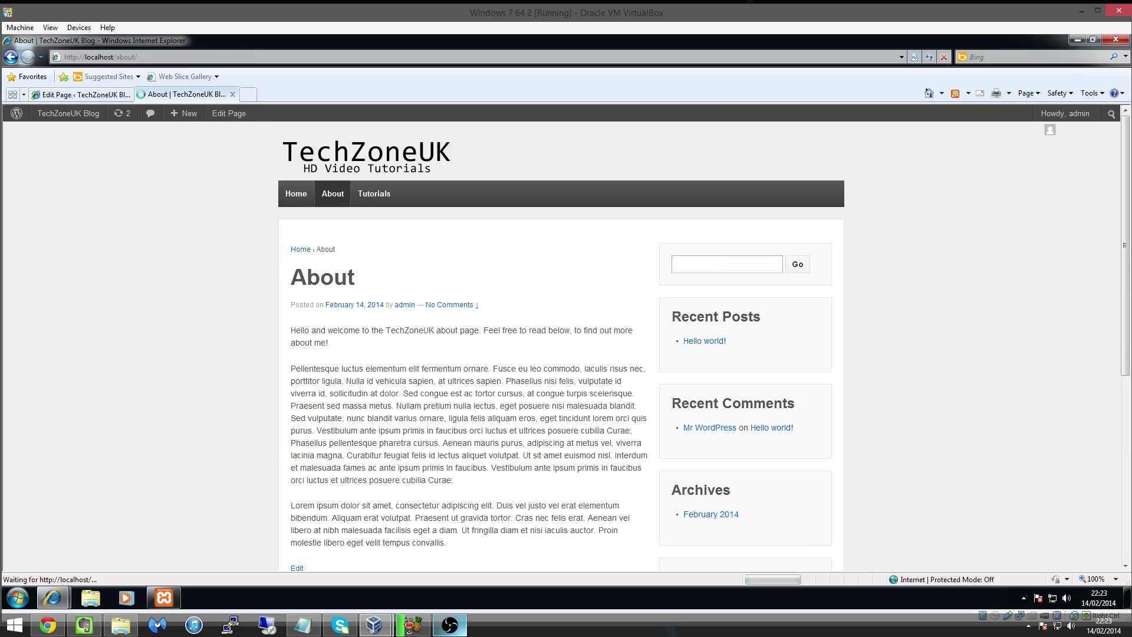
{"action": "scroll", "coordinate": [218, 322], "scroll_direction": "down", "scroll_amount": 3}
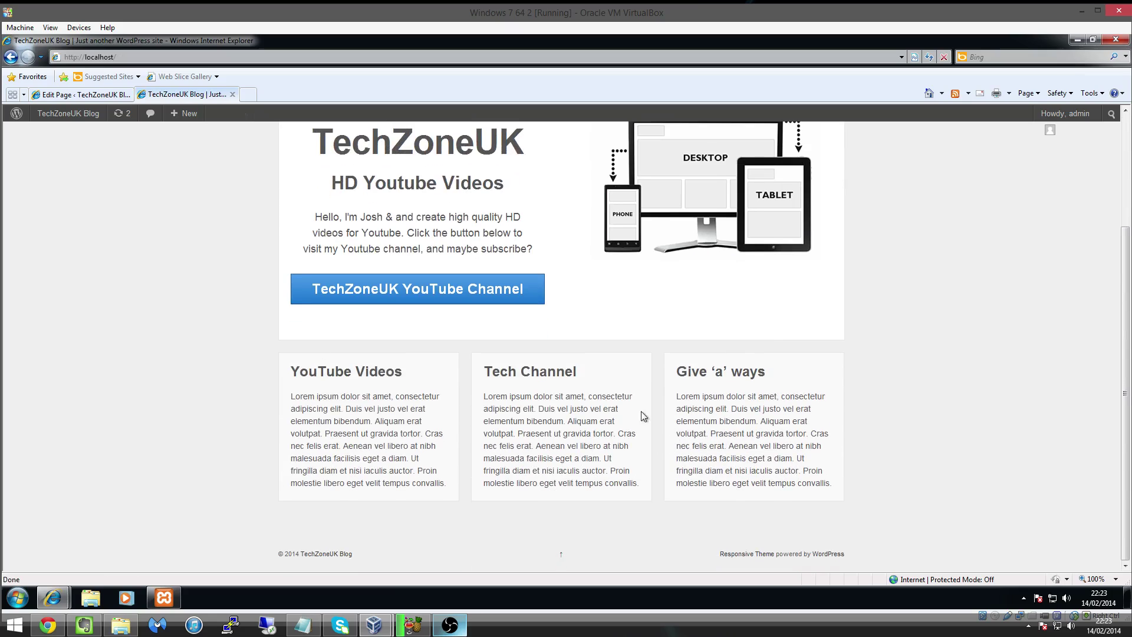
{"action": "left_click_drag", "start_coordinate": [291, 371], "coordinate": [437, 374]}
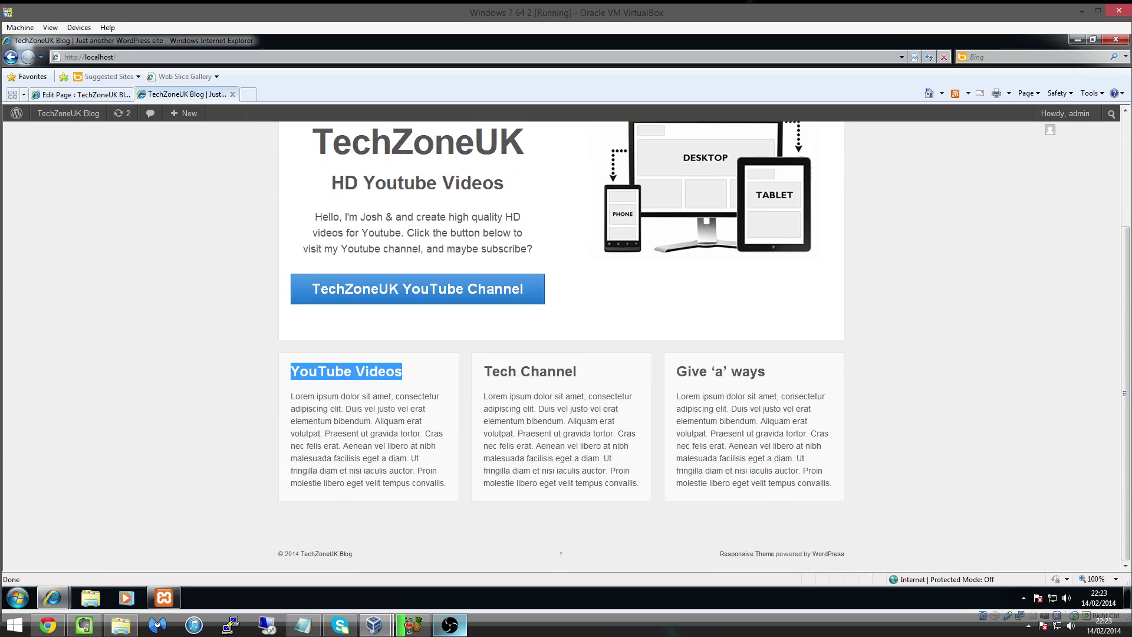
{"action": "scroll", "coordinate": [488, 389], "scroll_direction": "up", "scroll_amount": 1}
{"action": "scroll", "coordinate": [487, 389], "scroll_direction": "up", "scroll_amount": 2}
{"action": "left_click", "coordinate": [341, 205]}
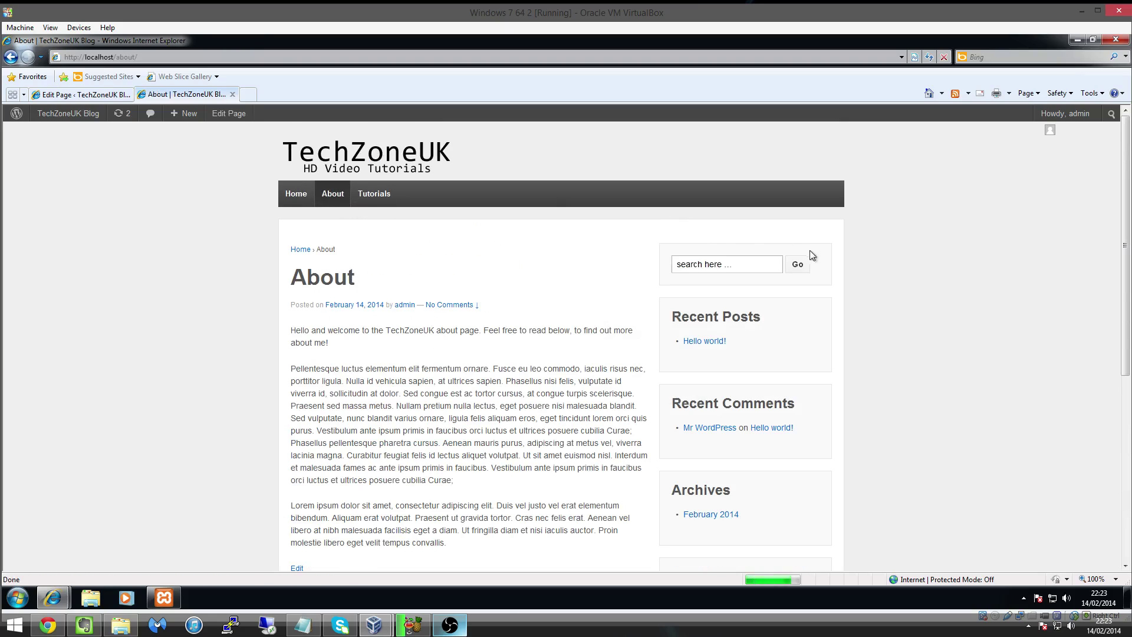
{"action": "scroll", "coordinate": [1129, 216], "scroll_direction": "down", "scroll_amount": 1}
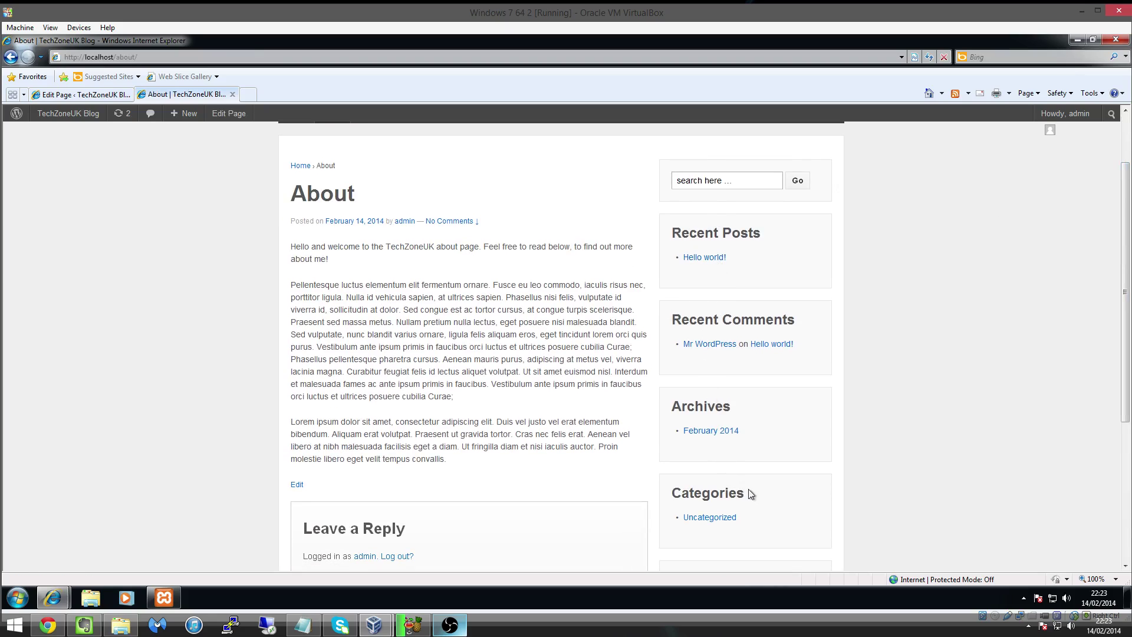
{"action": "scroll", "coordinate": [905, 462], "scroll_direction": "down", "scroll_amount": 3}
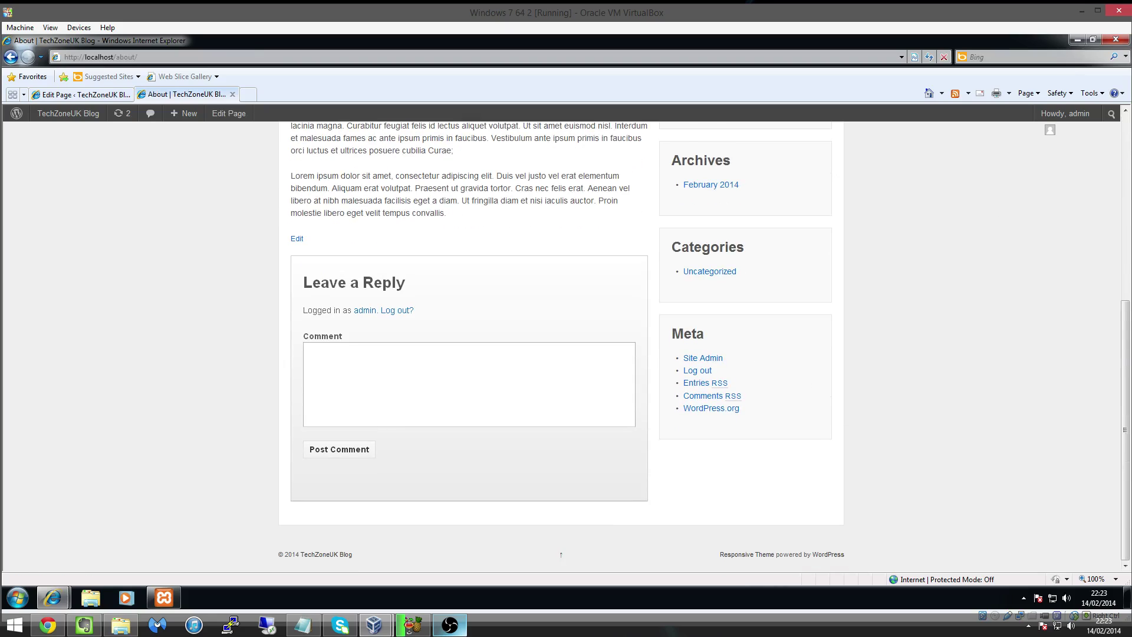
{"action": "mouse_move", "coordinate": [711, 333]}
{"action": "left_mouse_down"}
{"action": "mouse_move", "coordinate": [671, 334]}
{"action": "mouse_move", "coordinate": [704, 337]}
{"action": "left_mouse_up"}
{"action": "left_click", "coordinate": [713, 352]}
{"action": "left_click", "coordinate": [670, 334]}
{"action": "left_click", "coordinate": [706, 347]}
{"action": "scroll", "coordinate": [725, 369], "scroll_direction": "up", "scroll_amount": 3}
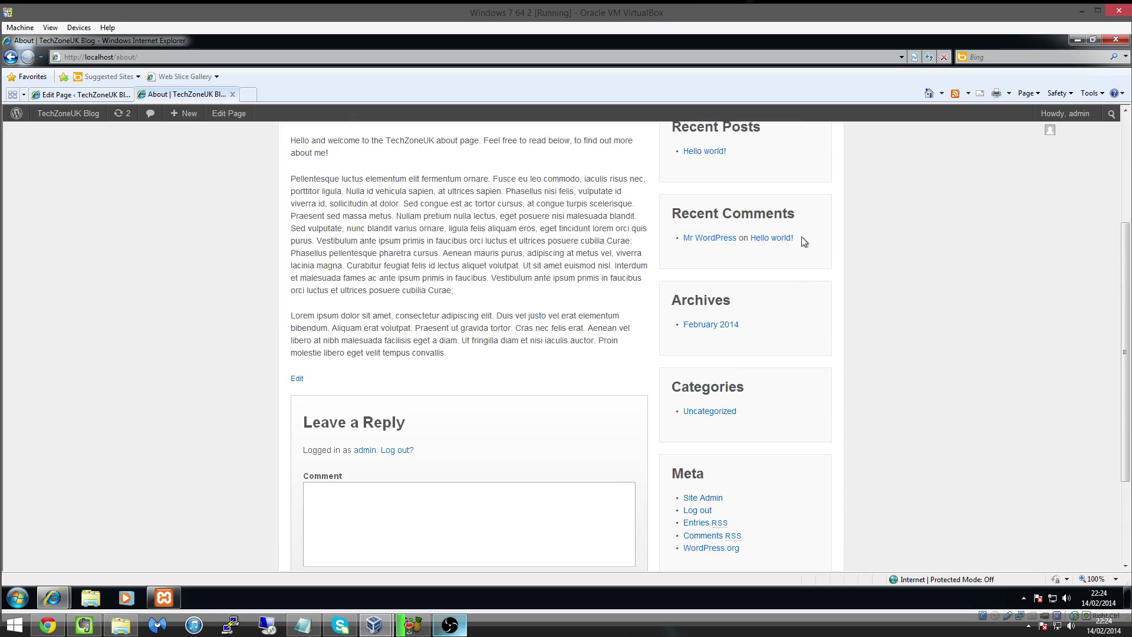
{"action": "scroll", "coordinate": [737, 220], "scroll_direction": "up", "scroll_amount": 4}
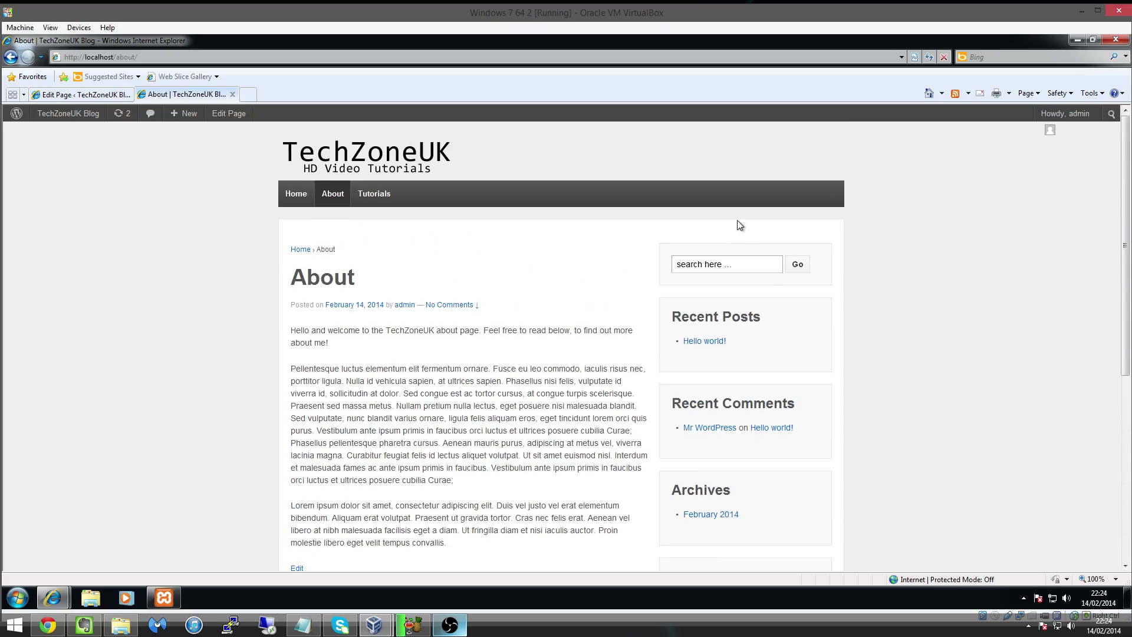